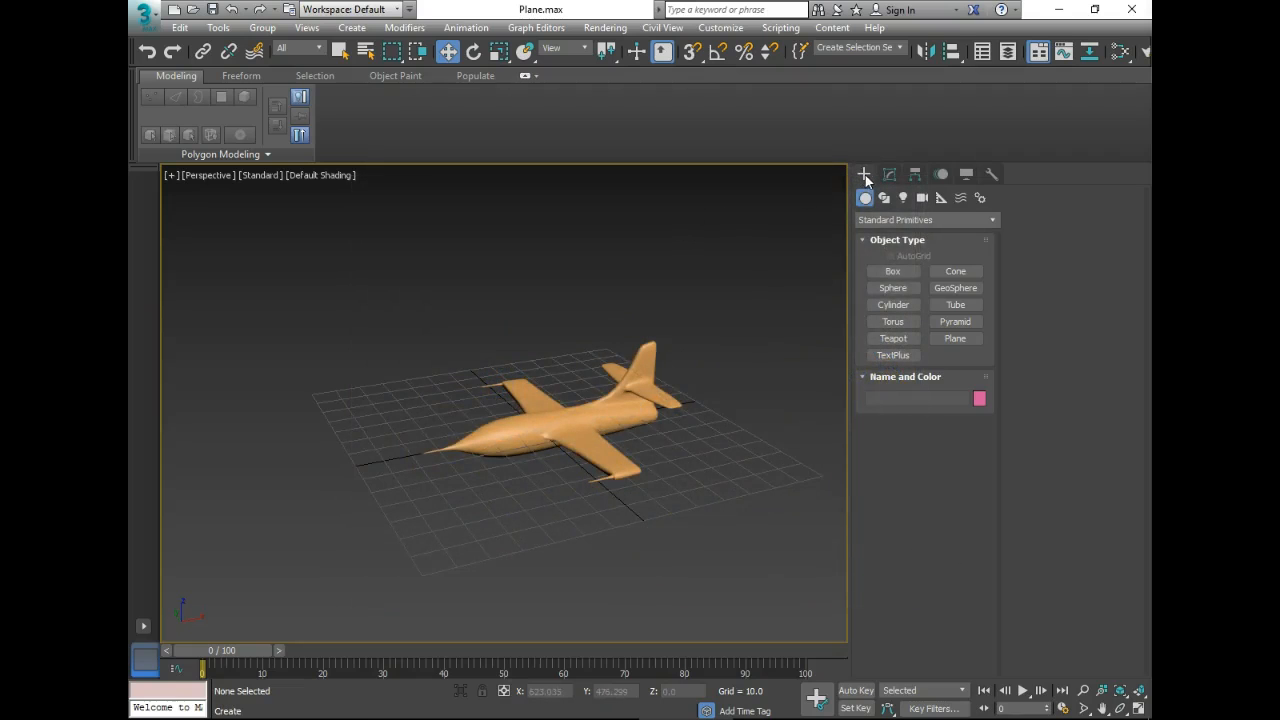
Show the Geometric/Deformable space warps for creation
{"action": "left_click", "coordinate": [960, 200]}
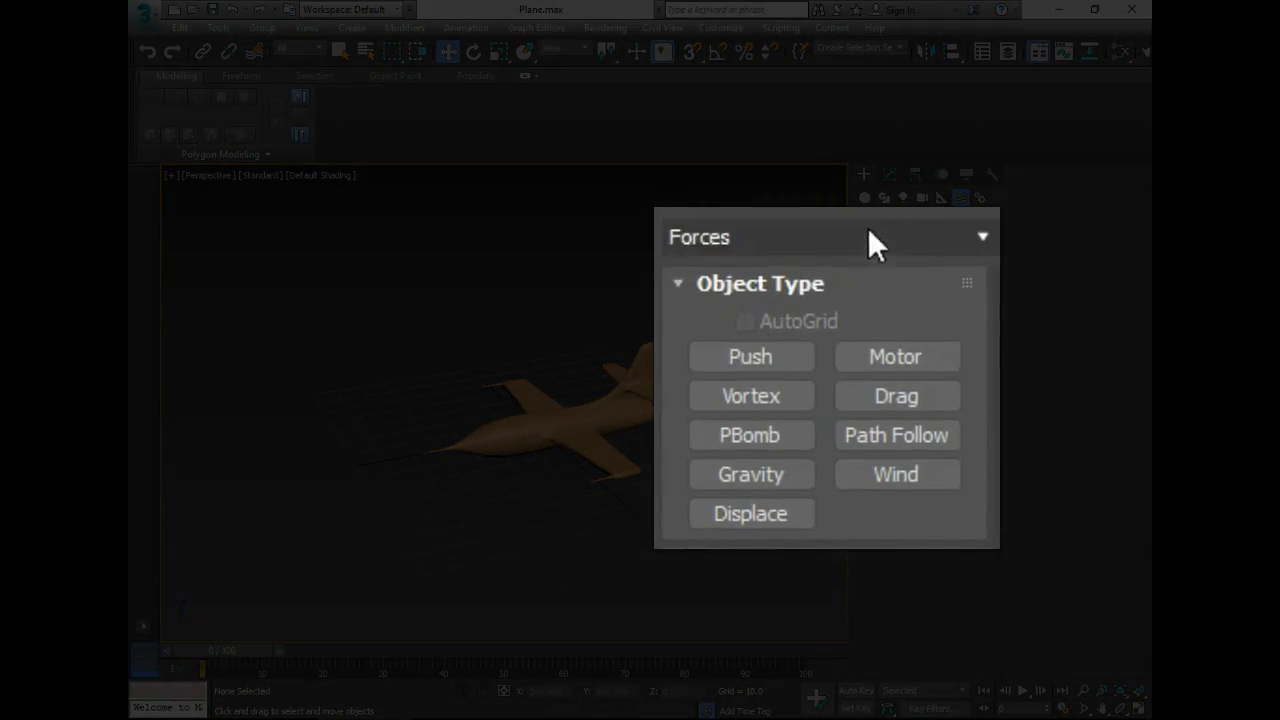
{"action": "left_click", "coordinate": [869, 237]}
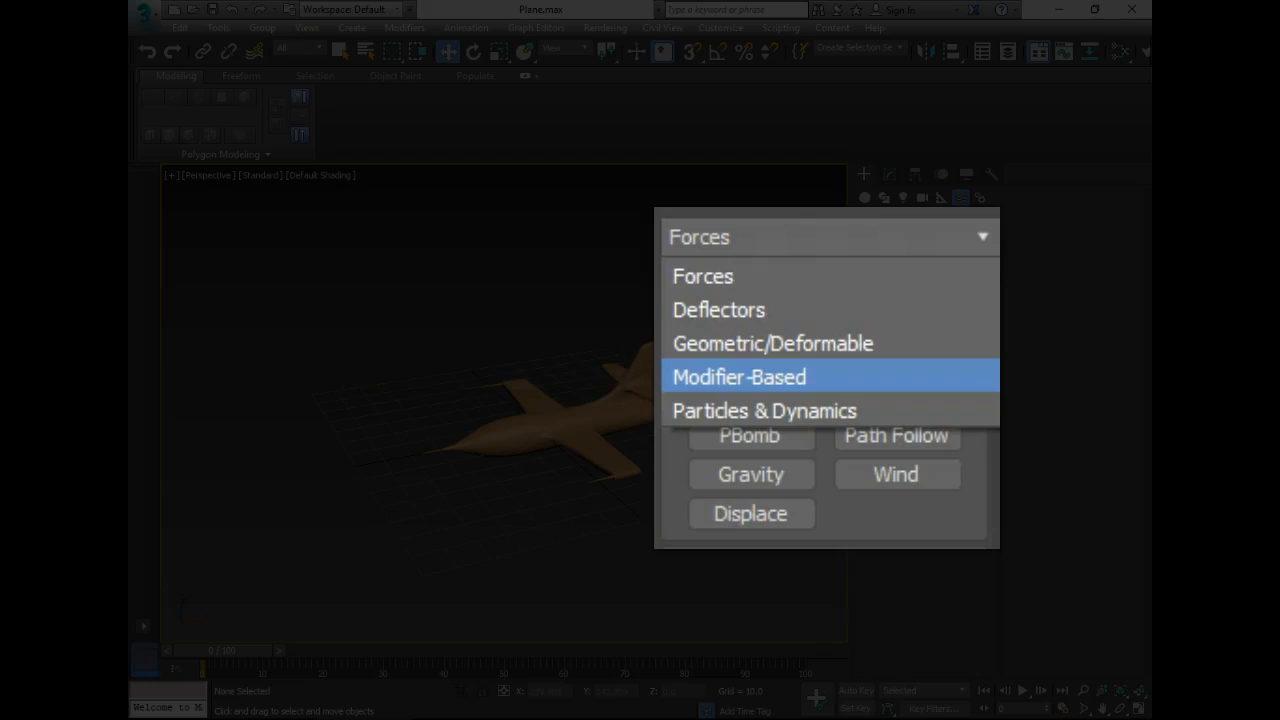
{"action": "left_click", "coordinate": [784, 410]}
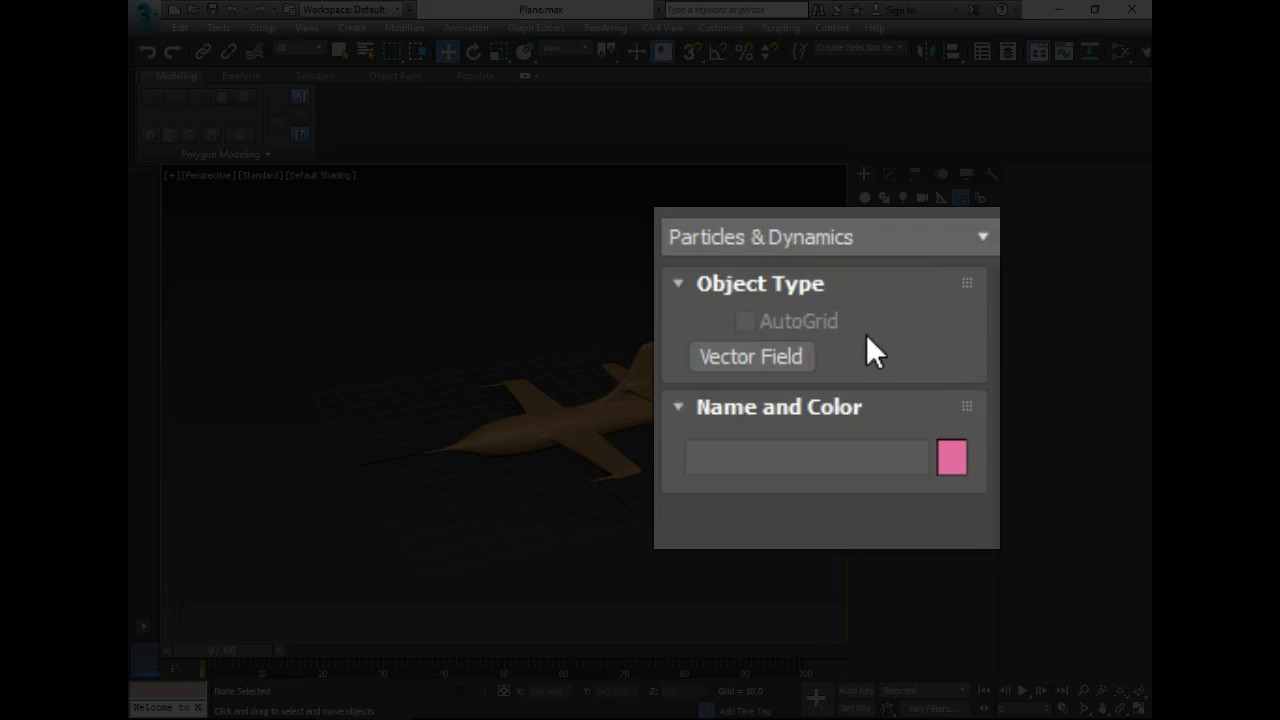
{"action": "left_click", "coordinate": [942, 228]}
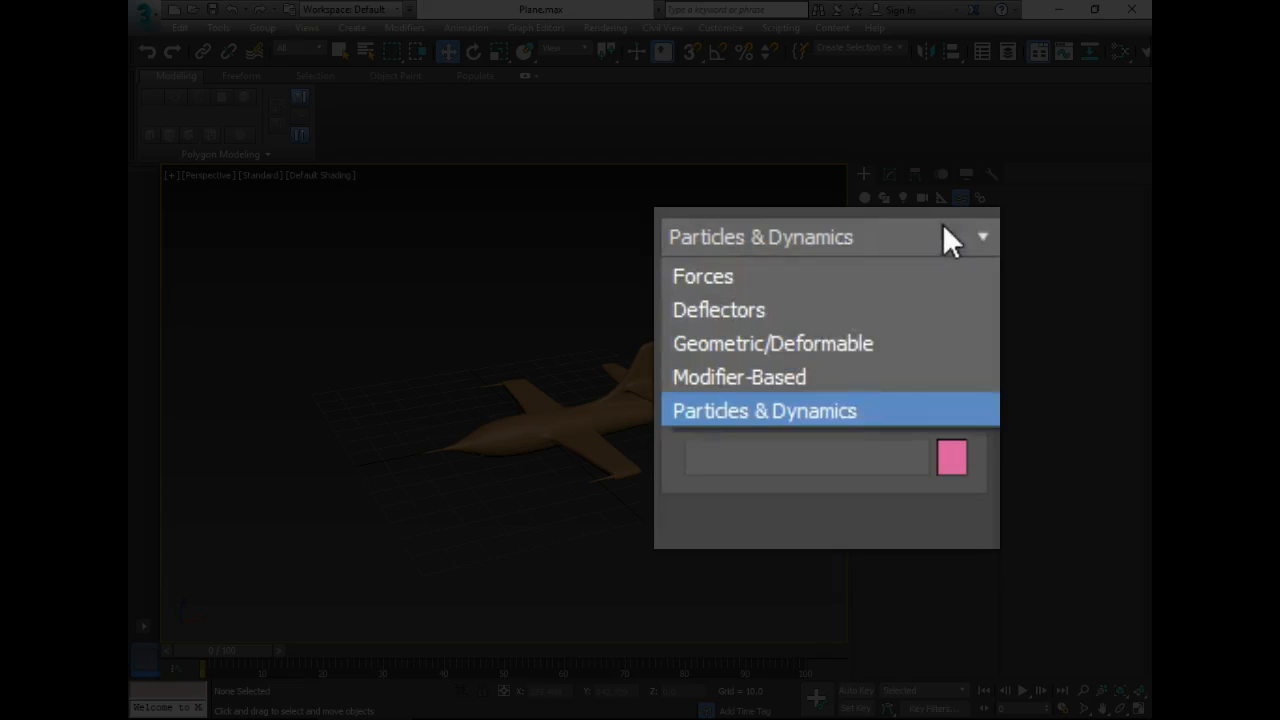
{"action": "left_click", "coordinate": [791, 343]}
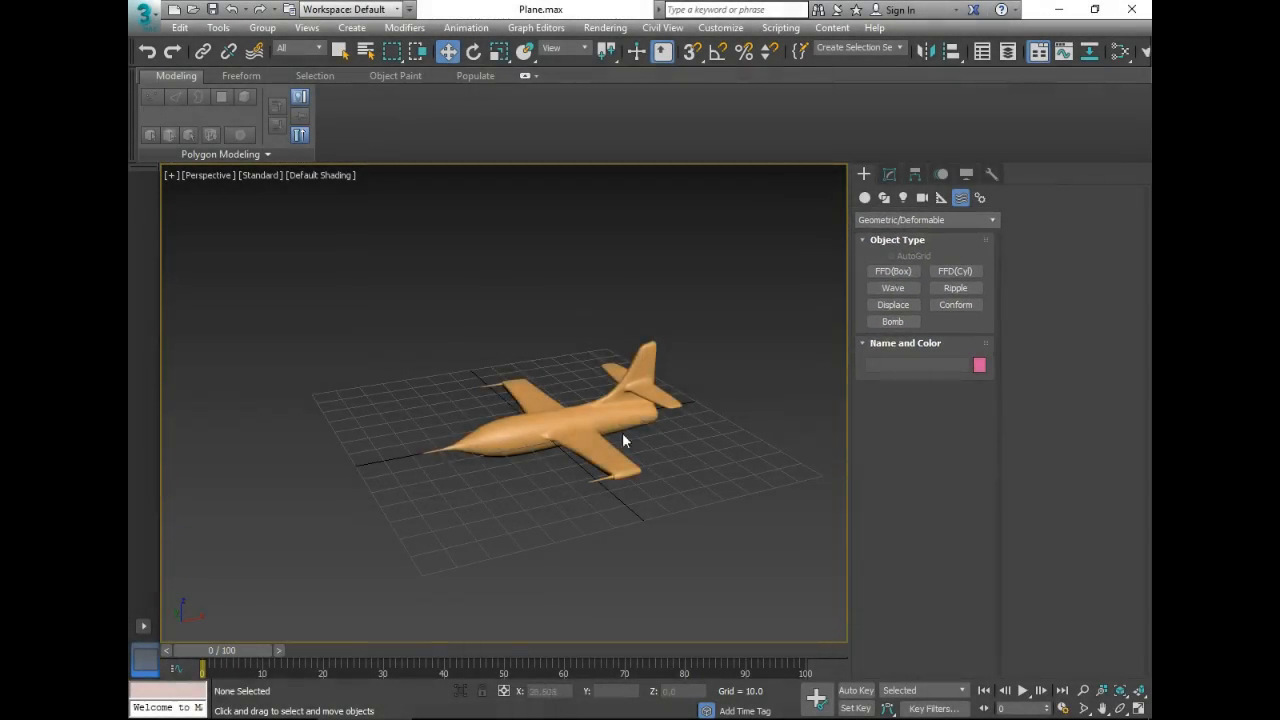
Move the airplane along X to about 180 at frame 0 and turn on Auto Key
{"action": "left_click", "coordinate": [576, 444]}
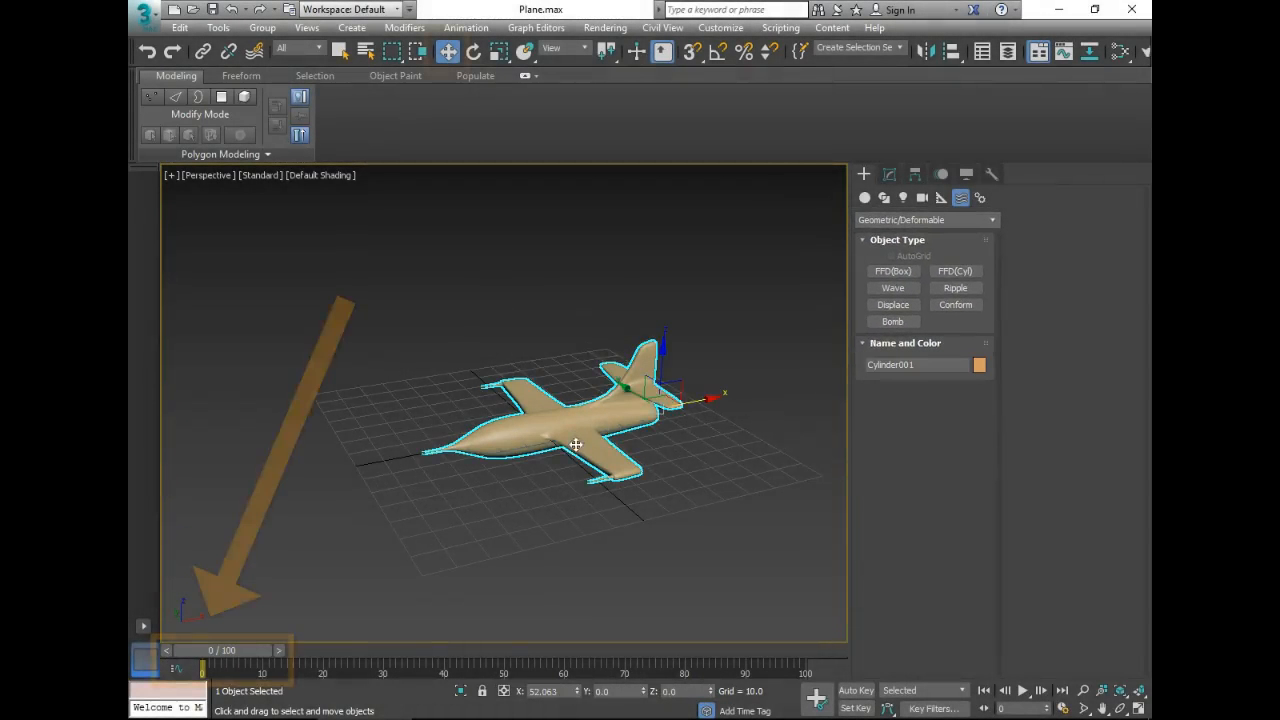
{"action": "left_click_drag", "start_coordinate": [694, 403], "coordinate": [926, 368]}
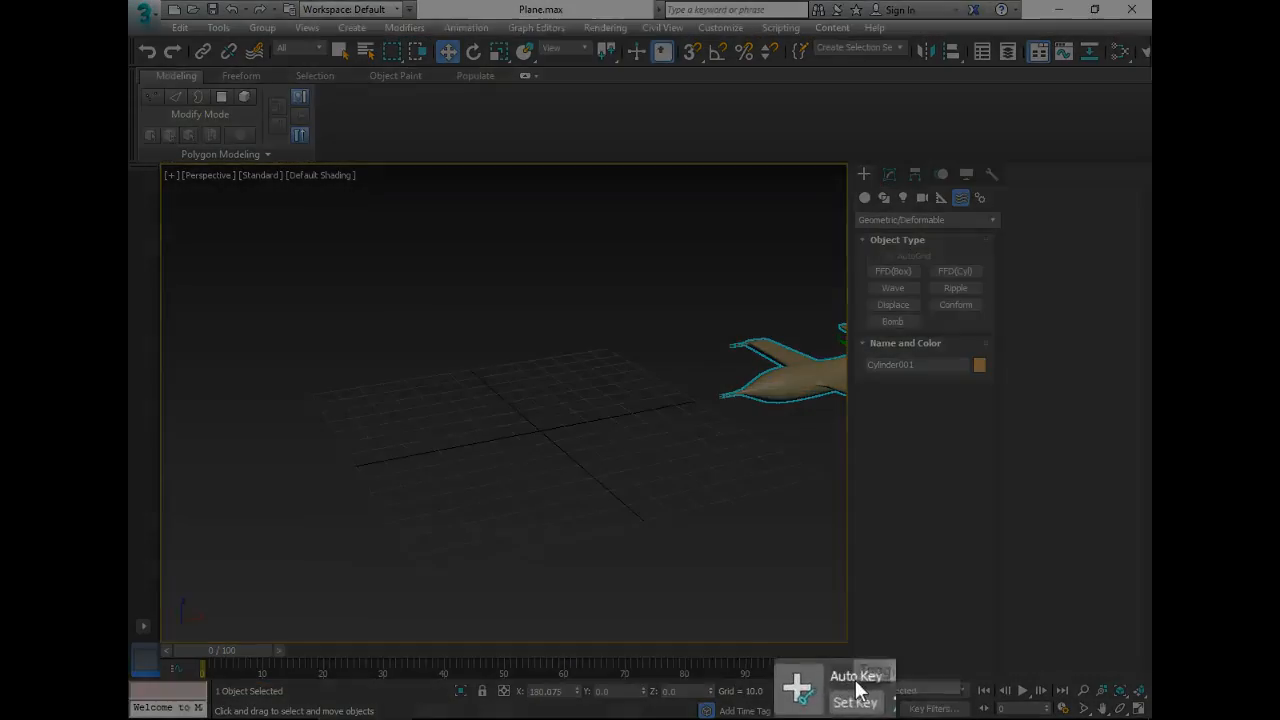
{"action": "left_click", "coordinate": [856, 680]}
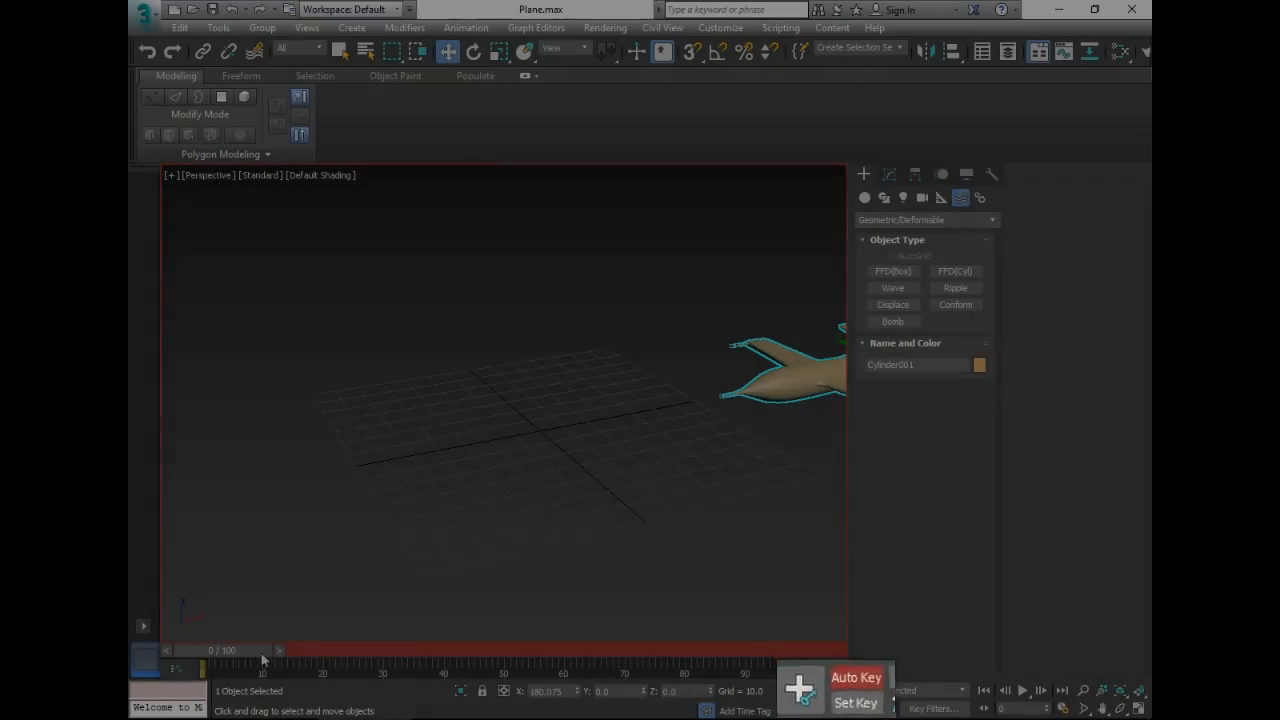
At frame 100, key the airplane's flight by moving it about 260 units in the negative X direction
{"action": "left_click_drag", "start_coordinate": [263, 659], "coordinate": [827, 656]}
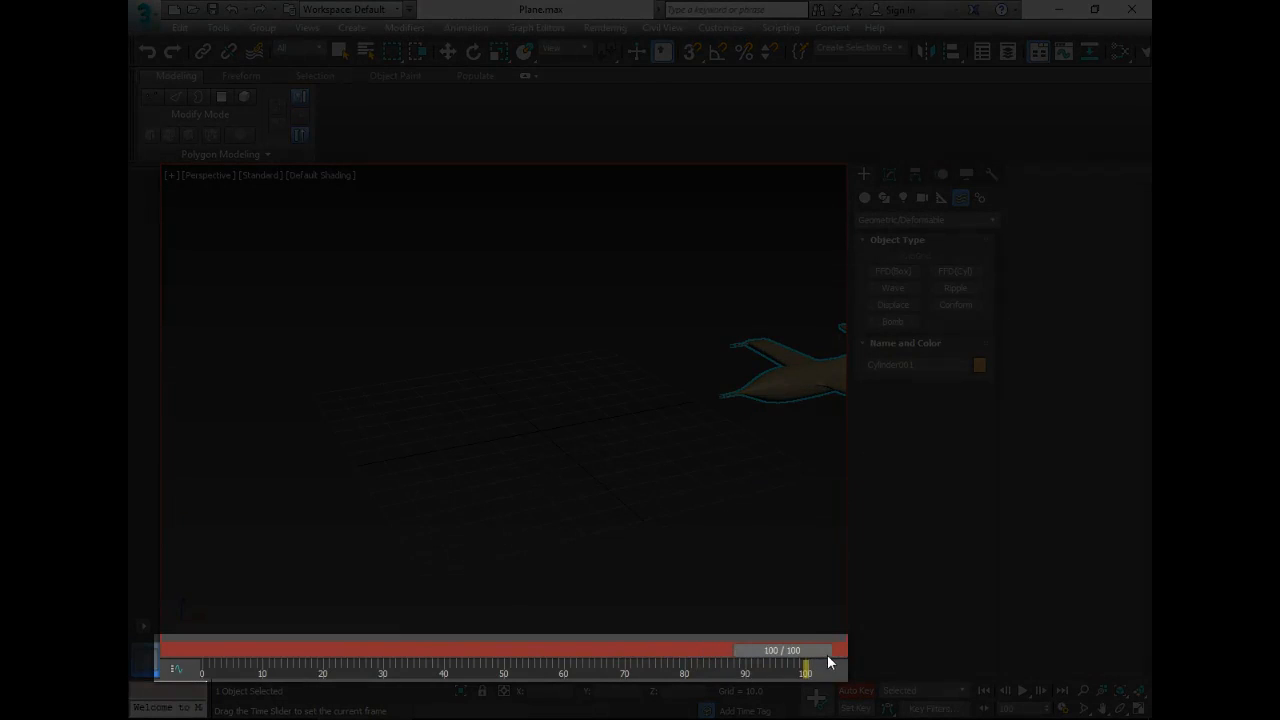
{"action": "key", "text": "w"}
{"action": "middle_click_drag", "start_coordinate": [837, 436], "coordinate": [771, 457]}
{"action": "scroll", "coordinate": [820, 408], "scroll_direction": "down", "scroll_amount": 3}
{"action": "left_click_drag", "start_coordinate": [817, 399], "coordinate": [443, 473]}
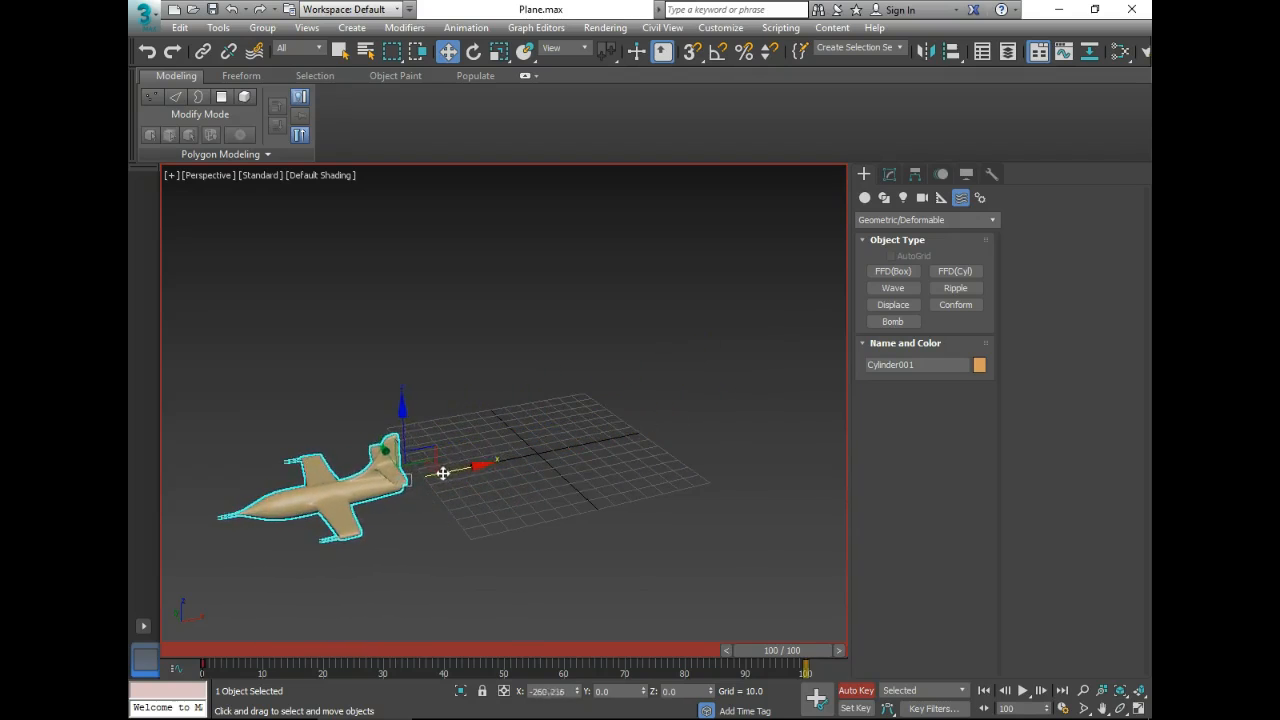
Set the current frame to 50 and turn off Auto Key
{"action": "left_click_drag", "start_coordinate": [825, 652], "coordinate": [528, 658]}
{"action": "left_click", "coordinate": [857, 691]}
{"action": "key", "text": "w"}
{"action": "scroll", "coordinate": [582, 512], "scroll_direction": "up", "scroll_amount": 5}
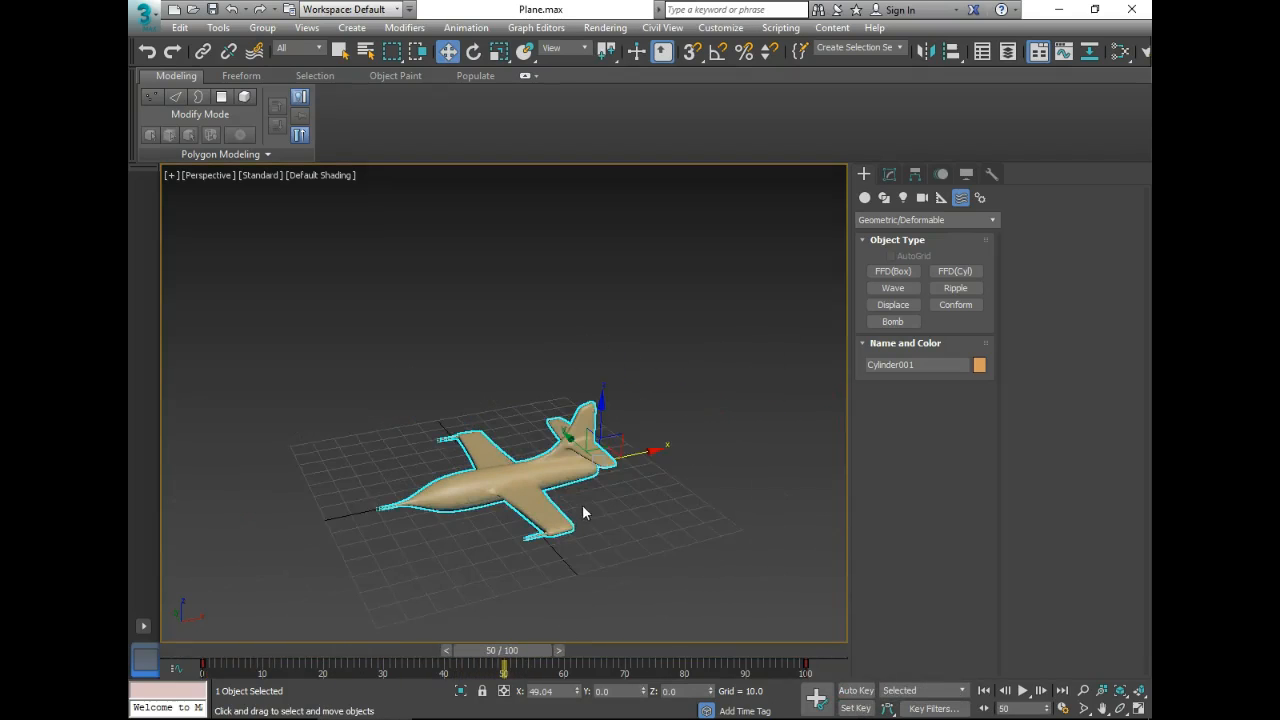
{"action": "middle_click_drag", "start_coordinate": [582, 506], "coordinate": [589, 494]}
{"action": "mouse_move", "coordinate": [532, 652]}
{"action": "left_mouse_down"}
{"action": "mouse_move", "coordinate": [517, 652]}
{"action": "mouse_move", "coordinate": [532, 654]}
{"action": "left_mouse_up"}
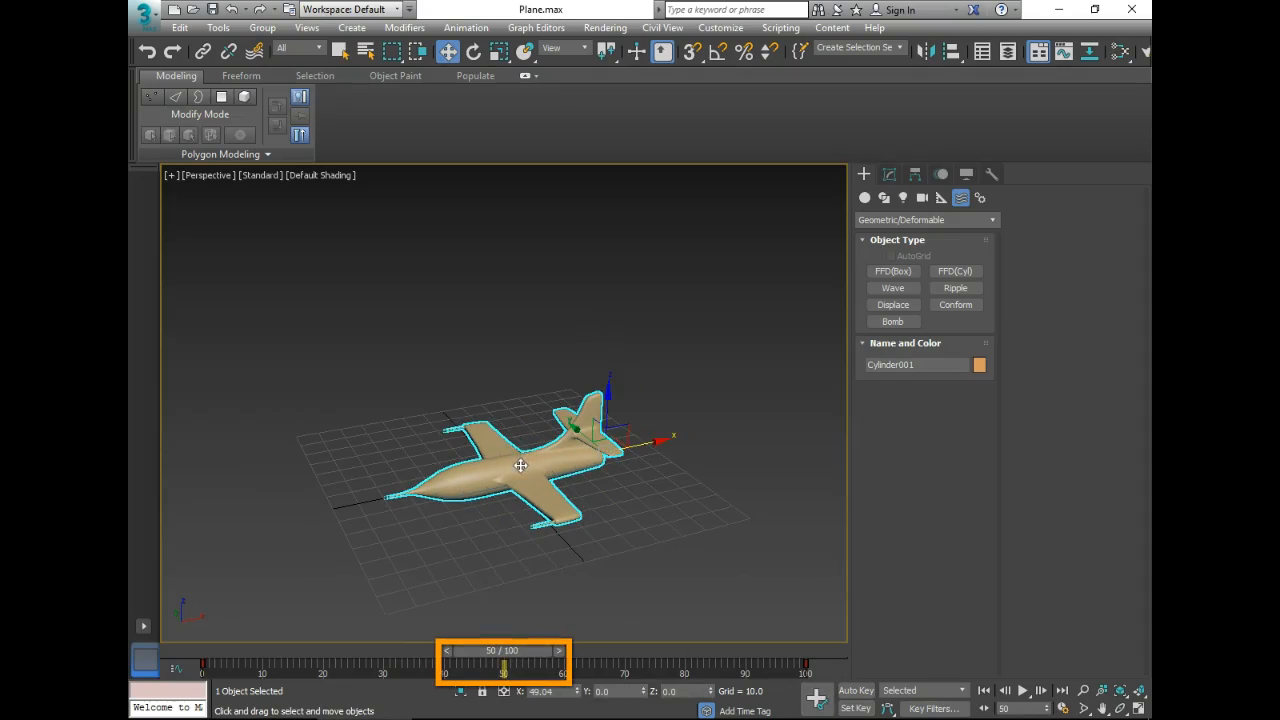
Create an FFD(Box) space warp around the airplane, about 105 long, 165 wide and 35 high
{"action": "left_click", "coordinate": [911, 272]}
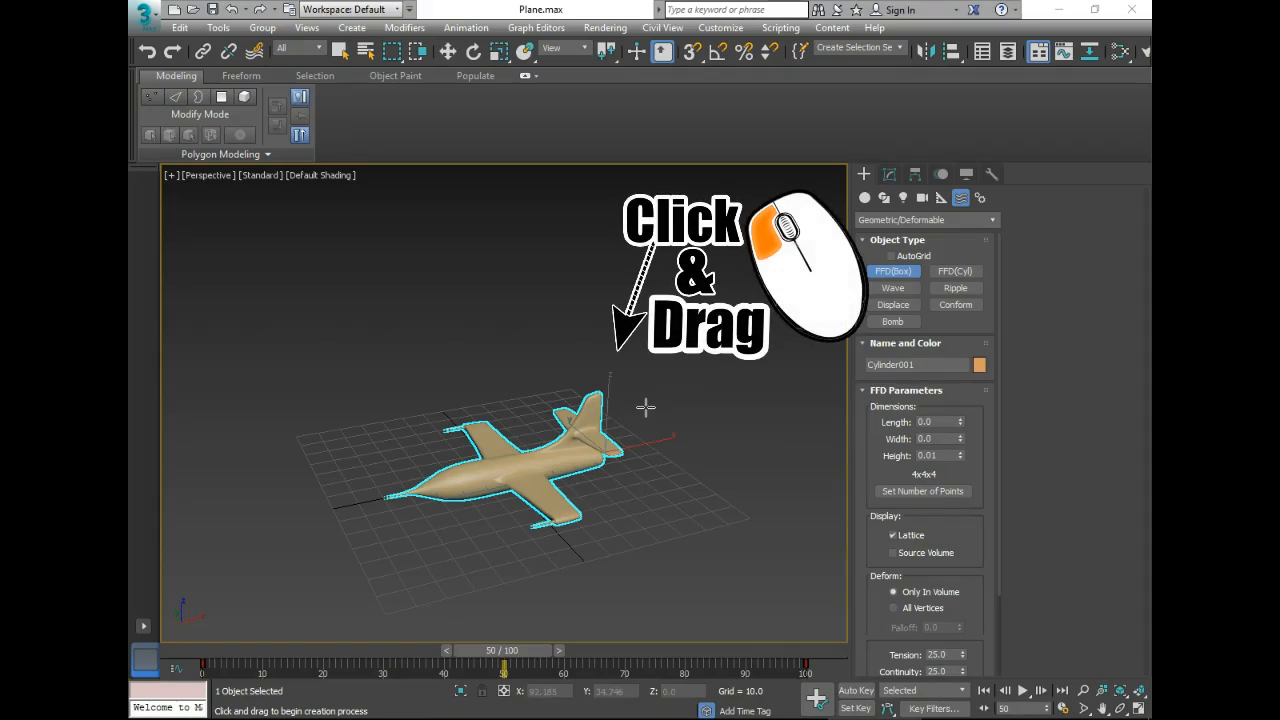
{"action": "left_click_drag", "start_coordinate": [648, 408], "coordinate": [383, 611]}
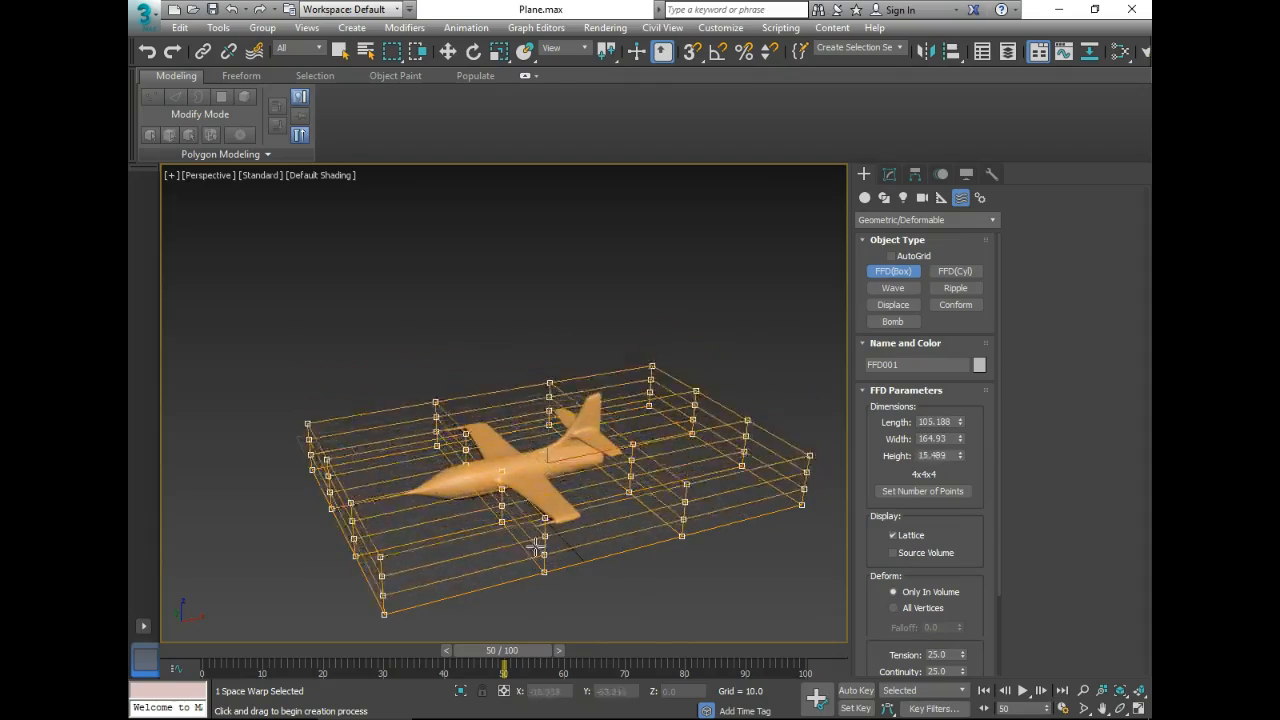
{"action": "left_click", "coordinate": [515, 494]}
{"action": "mouse_move", "coordinate": [514, 500]}
{"action": "middle_mouse_down", "text": "alt"}
{"action": "mouse_move", "coordinate": [500, 528]}
{"action": "mouse_move", "coordinate": [517, 534]}
{"action": "mouse_move", "coordinate": [505, 527]}
{"action": "mouse_move", "coordinate": [532, 482]}
{"action": "middle_mouse_up", "text": "alt"}
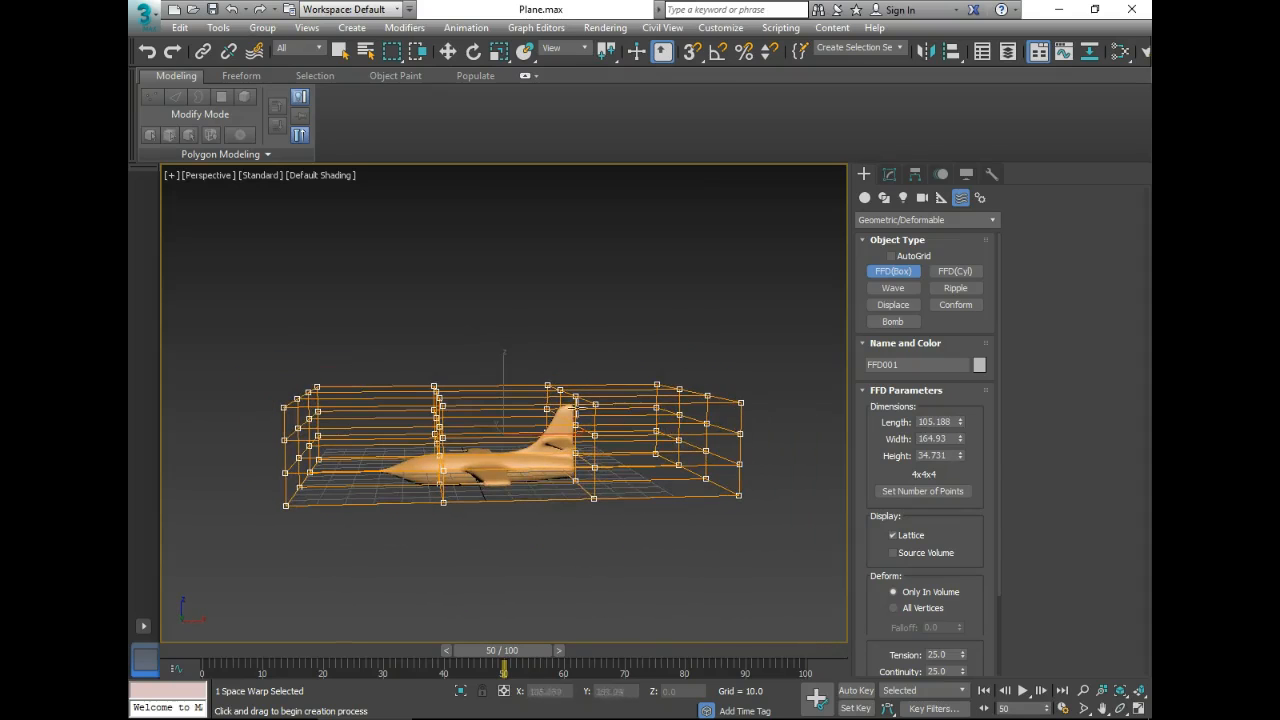
{"action": "middle_click_drag", "start_coordinate": [578, 409], "coordinate": [574, 438], "text": "alt"}
In a front view of the four-viewport layout, lower the FFD box by about 16 units over the airplane's body
{"action": "key", "text": "alt+w"}
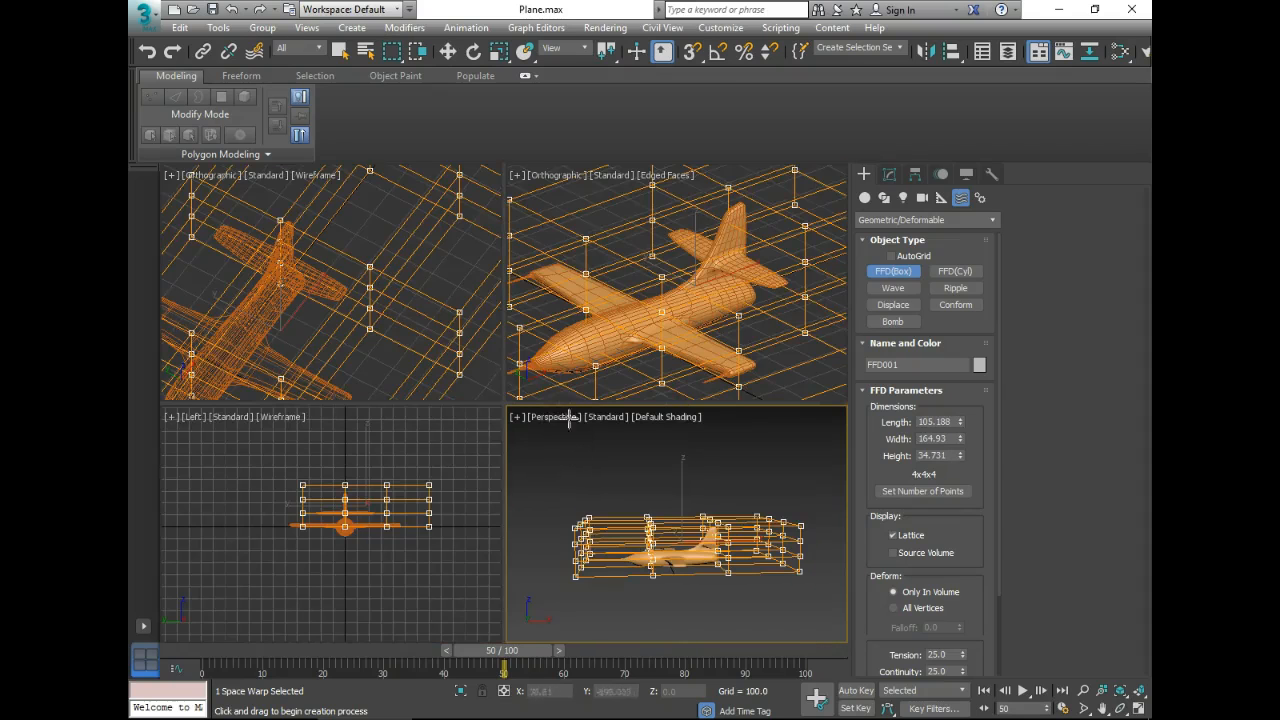
{"action": "right_click", "coordinate": [387, 517]}
{"action": "right_click", "coordinate": [645, 316]}
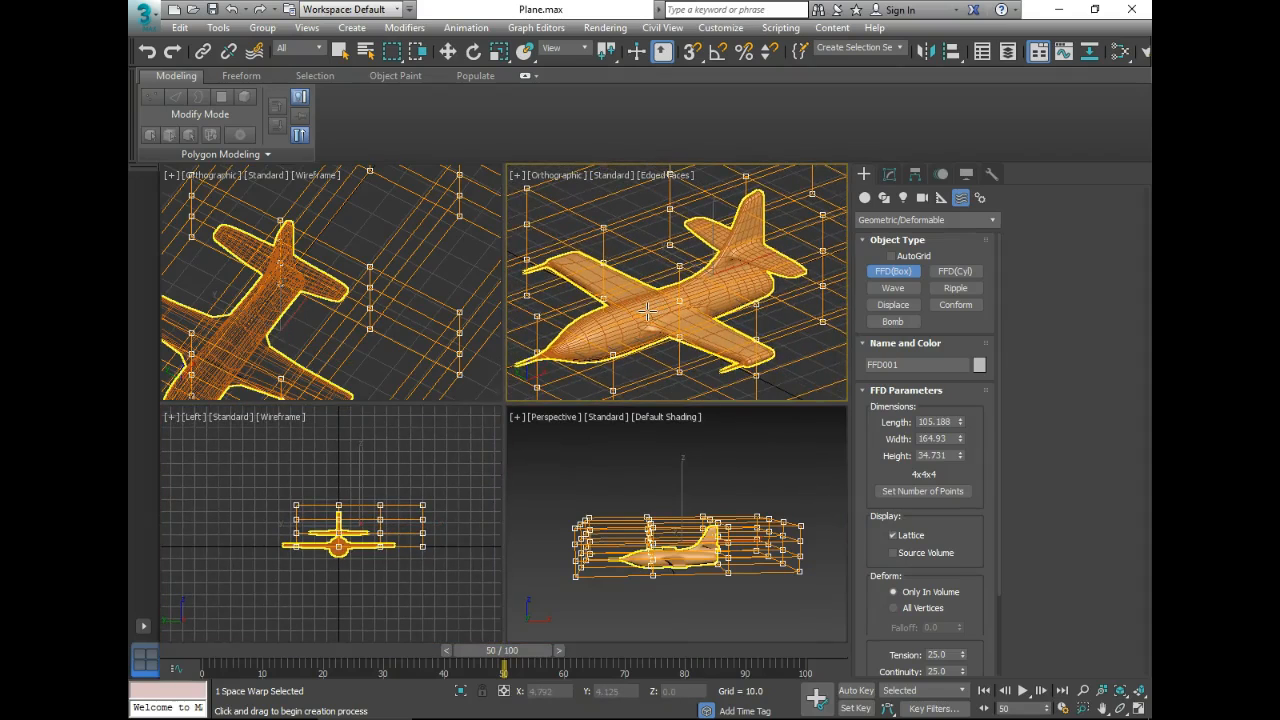
{"action": "key", "text": "f"}
{"action": "scroll", "coordinate": [729, 306], "scroll_direction": "up", "scroll_amount": 3}
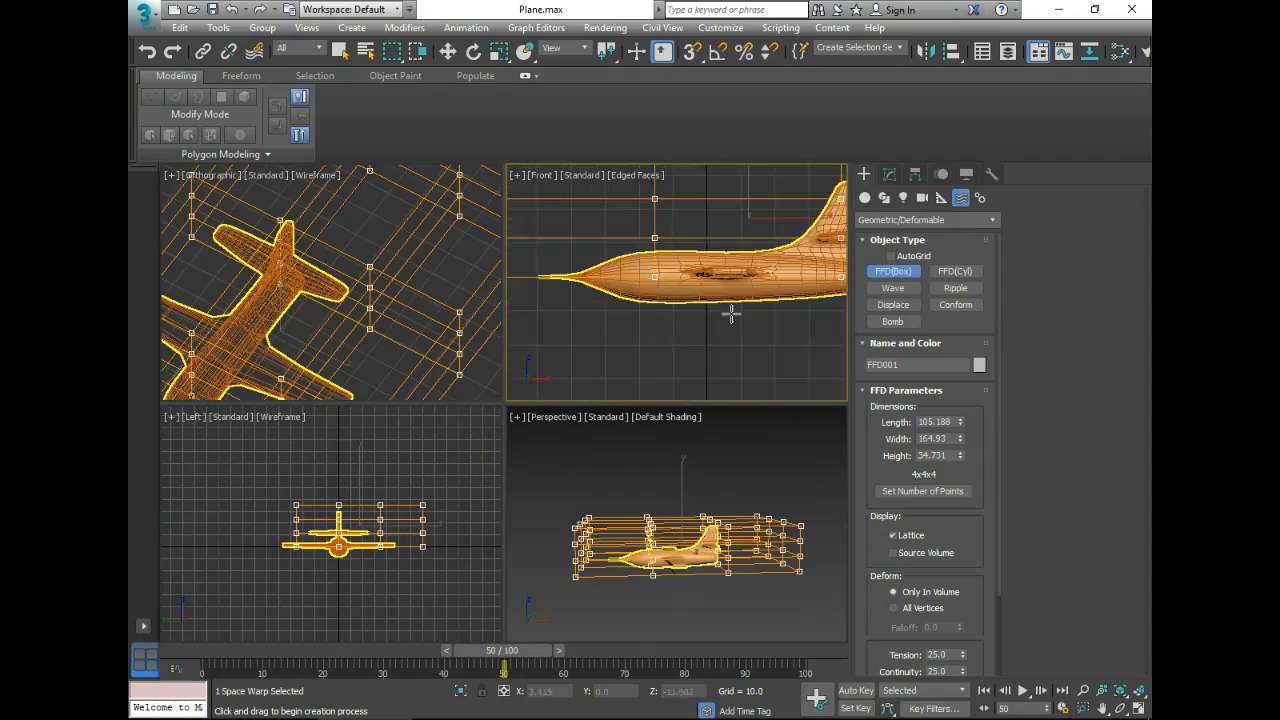
{"action": "scroll", "coordinate": [737, 340], "scroll_direction": "down", "scroll_amount": 3}
{"action": "middle_click_drag", "start_coordinate": [737, 340], "coordinate": [695, 354]}
{"action": "middle_click_drag", "start_coordinate": [768, 310], "coordinate": [774, 314]}
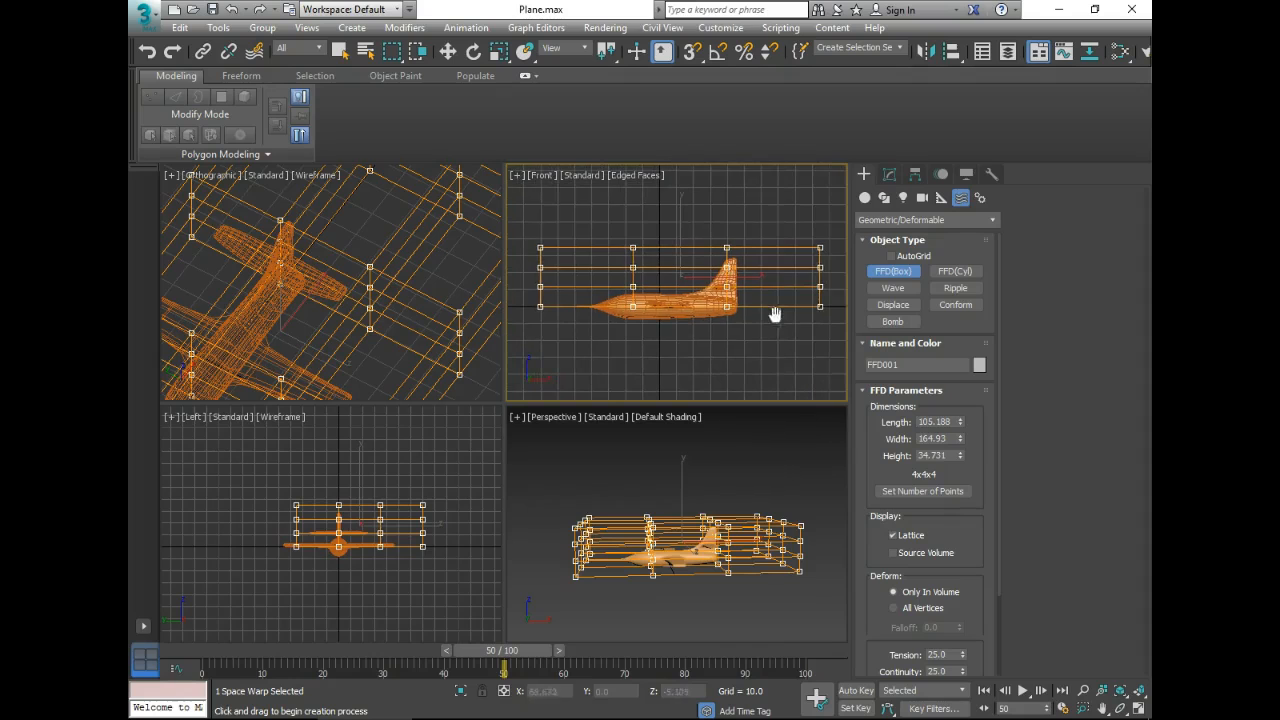
{"action": "key", "text": "w"}
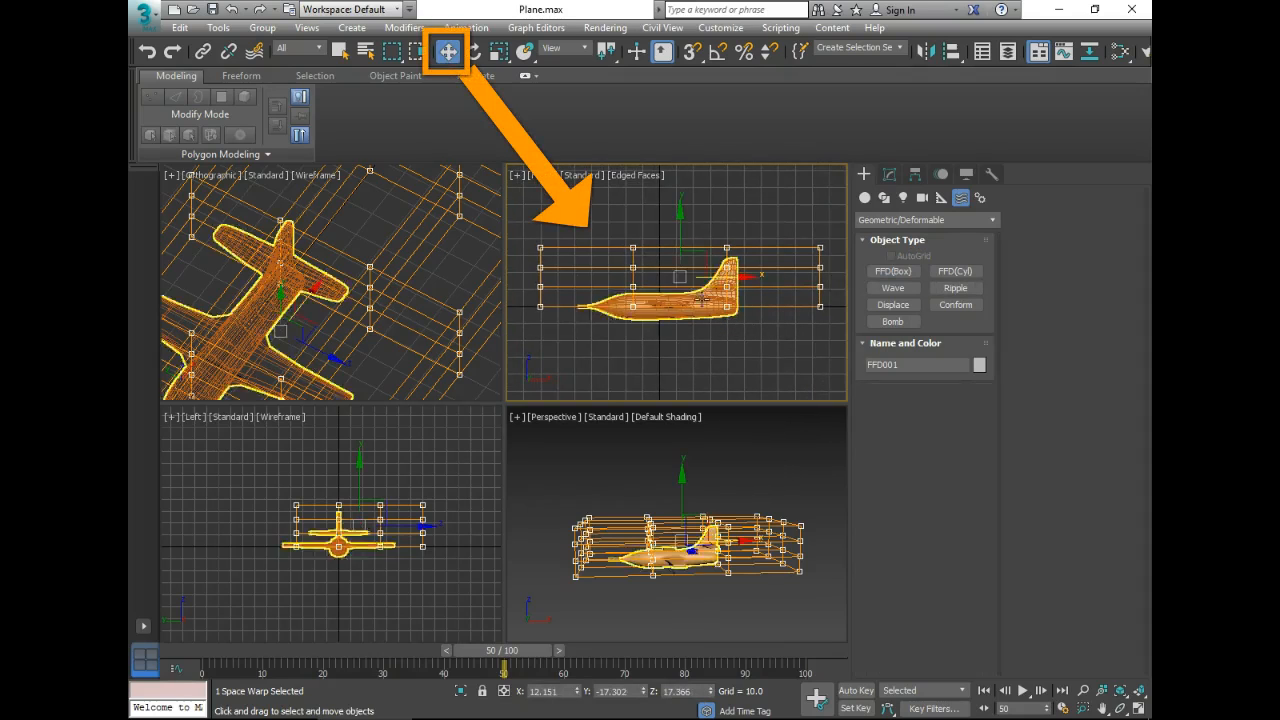
{"action": "left_click_drag", "start_coordinate": [681, 237], "coordinate": [683, 263]}
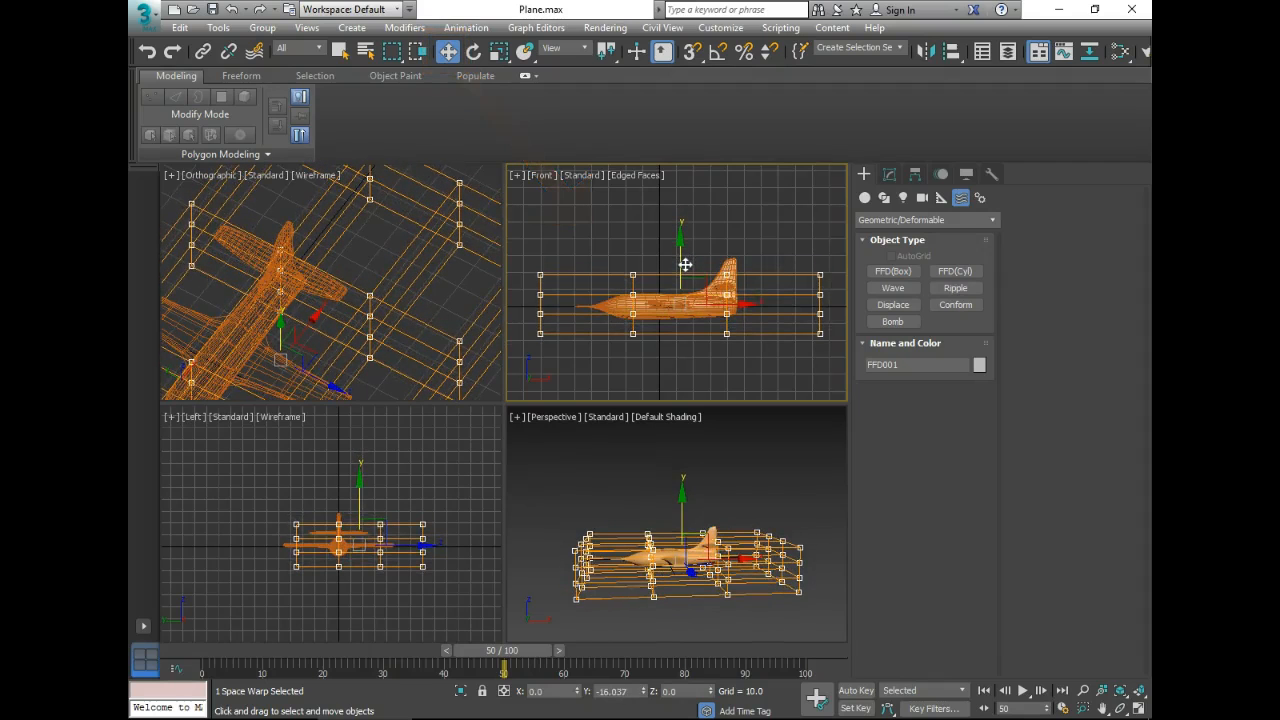
Raise the FFD box to Z 5.63 and resize it to length 107.292, width 161.632 and height 52.792
{"action": "left_click", "coordinate": [889, 174]}
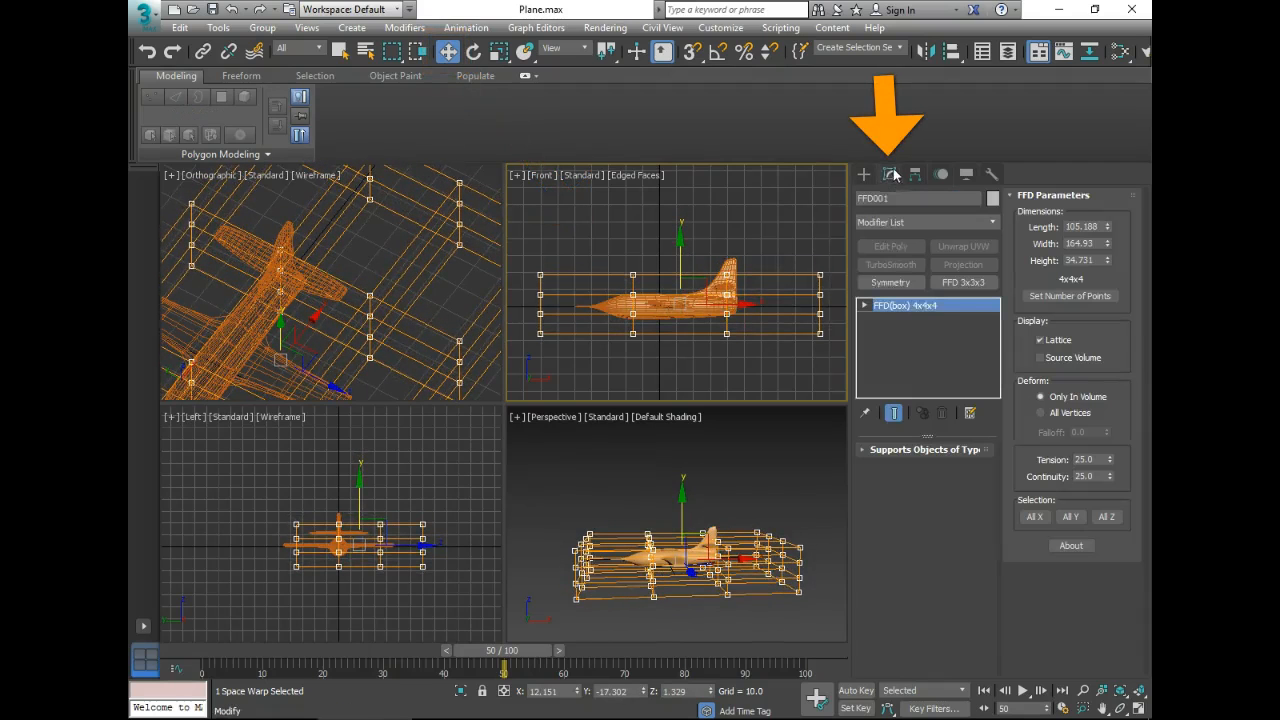
{"action": "left_click_drag", "start_coordinate": [674, 271], "coordinate": [676, 265]}
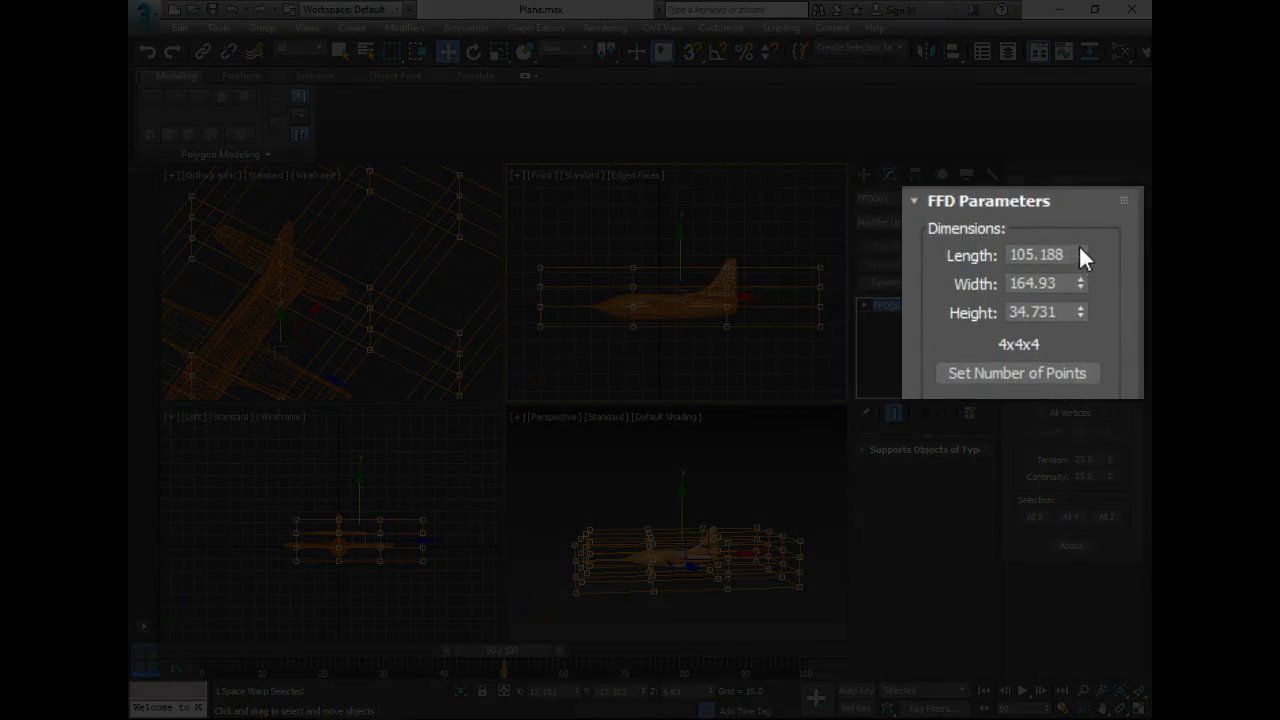
{"action": "mouse_move", "coordinate": [1080, 254]}
{"action": "left_mouse_down"}
{"action": "mouse_move", "coordinate": [1080, 290]}
{"action": "mouse_move", "coordinate": [1067, 223]}
{"action": "mouse_move", "coordinate": [1071, 239]}
{"action": "left_mouse_up"}
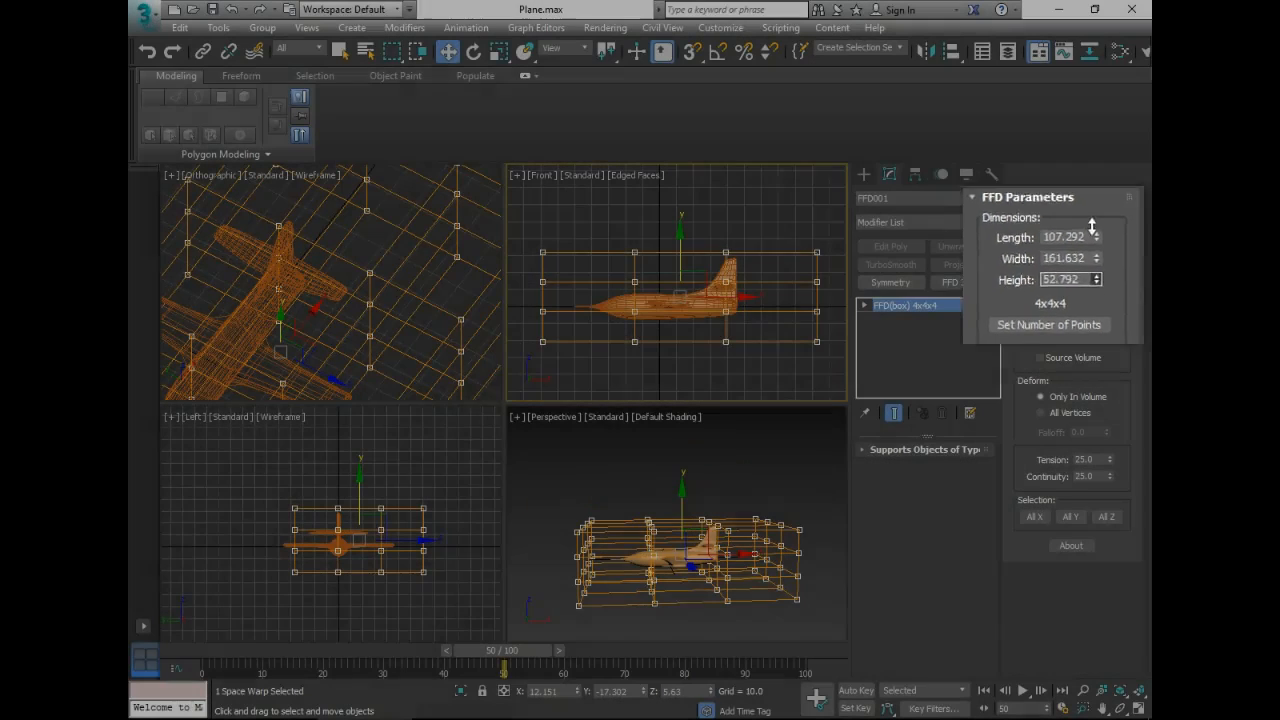
Move the FFD box about 18.5 units along Y to center it across the airplane's wings
{"action": "middle_click_drag", "start_coordinate": [680, 510], "coordinate": [733, 548], "text": "alt"}
{"action": "scroll", "coordinate": [738, 554], "scroll_direction": "up", "scroll_amount": 5}
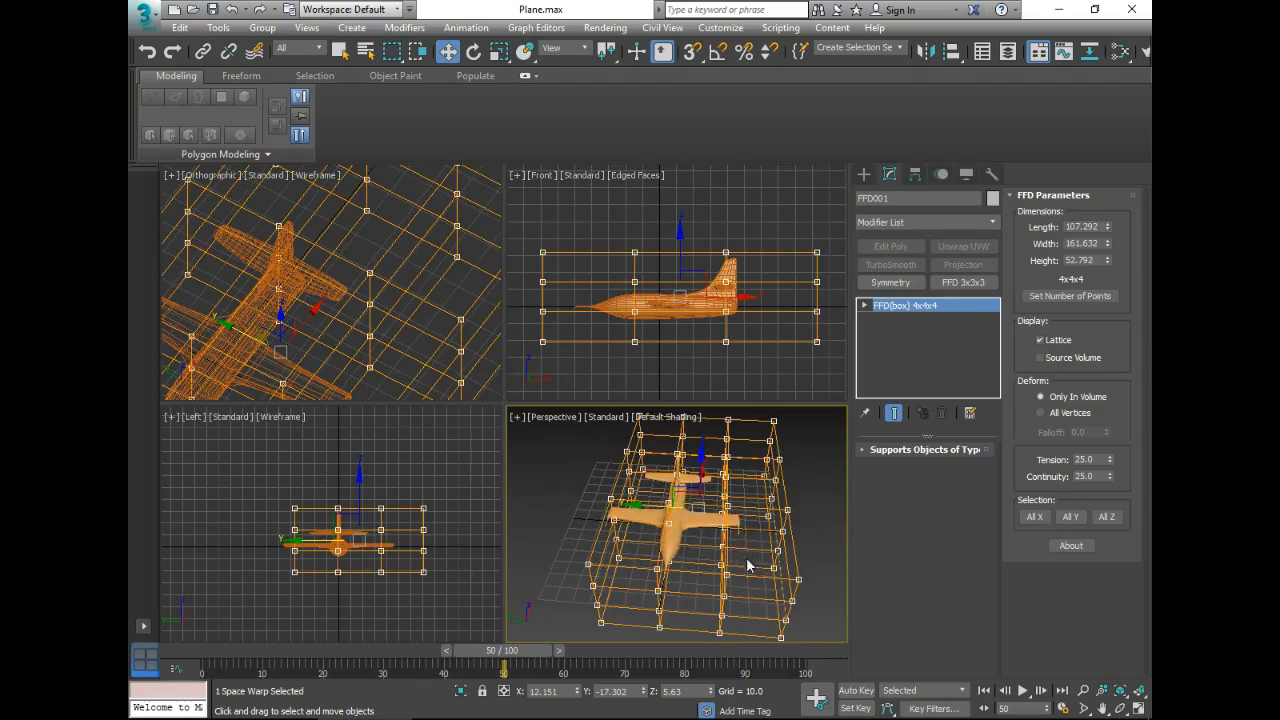
{"action": "left_click_drag", "start_coordinate": [674, 509], "coordinate": [643, 511]}
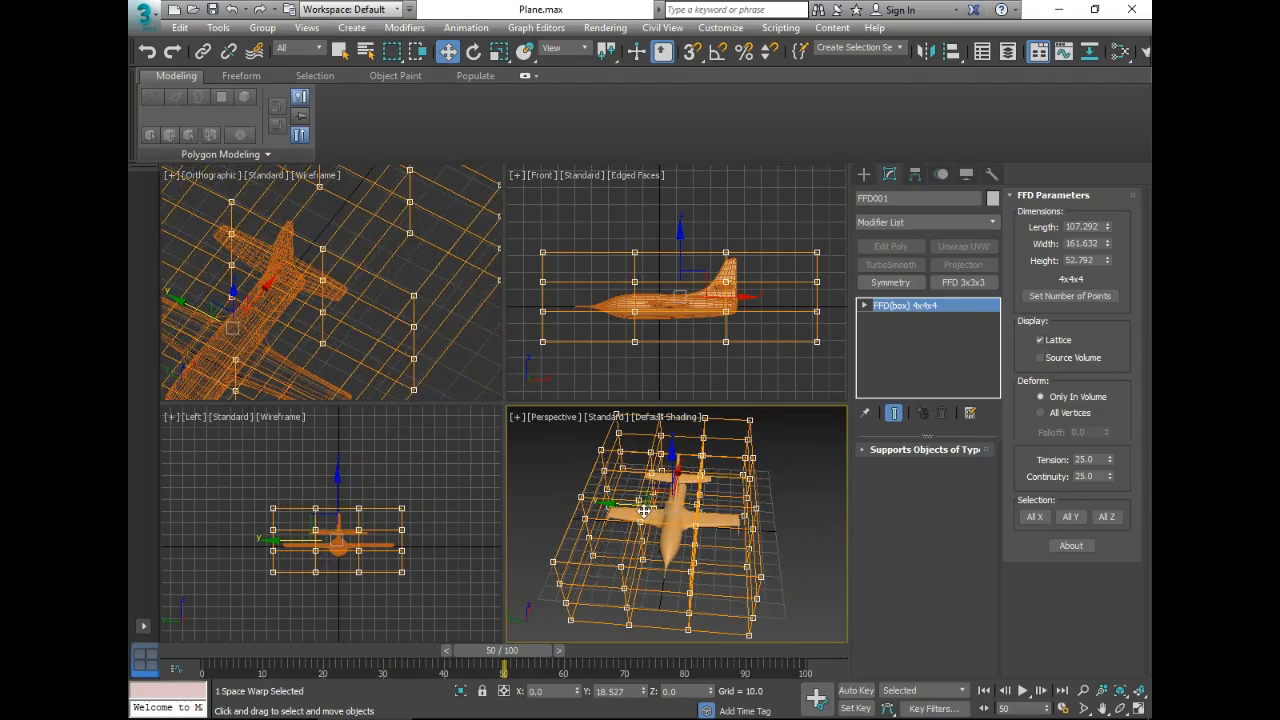
In a top view, set the FFD box's width to 130.922 and shift it about 8 units in negative X
{"action": "middle_click", "coordinate": [299, 329]}
{"action": "key", "text": "t"}
{"action": "scroll", "coordinate": [360, 292], "scroll_direction": "up", "scroll_amount": 5}
{"action": "scroll", "coordinate": [330, 287], "scroll_direction": "down", "scroll_amount": 2}
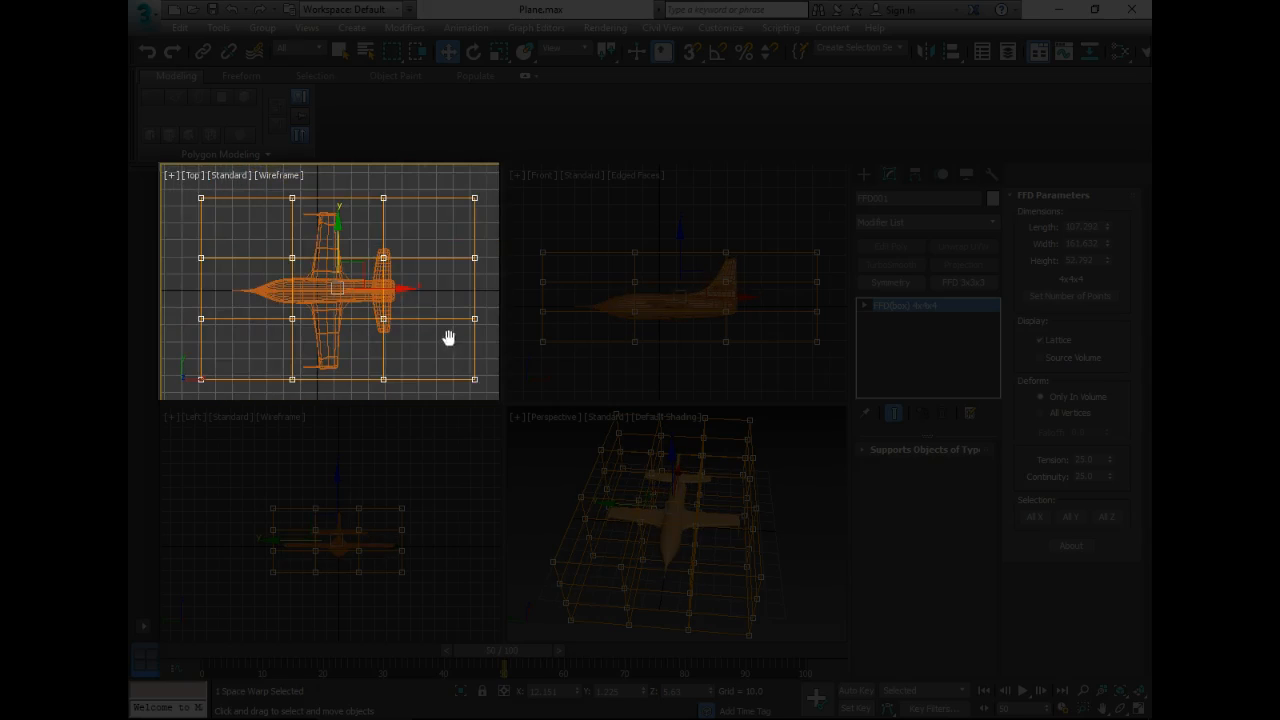
{"action": "middle_click_drag", "start_coordinate": [448, 338], "coordinate": [448, 332]}
{"action": "left_click_drag", "start_coordinate": [1108, 251], "coordinate": [1103, 260]}
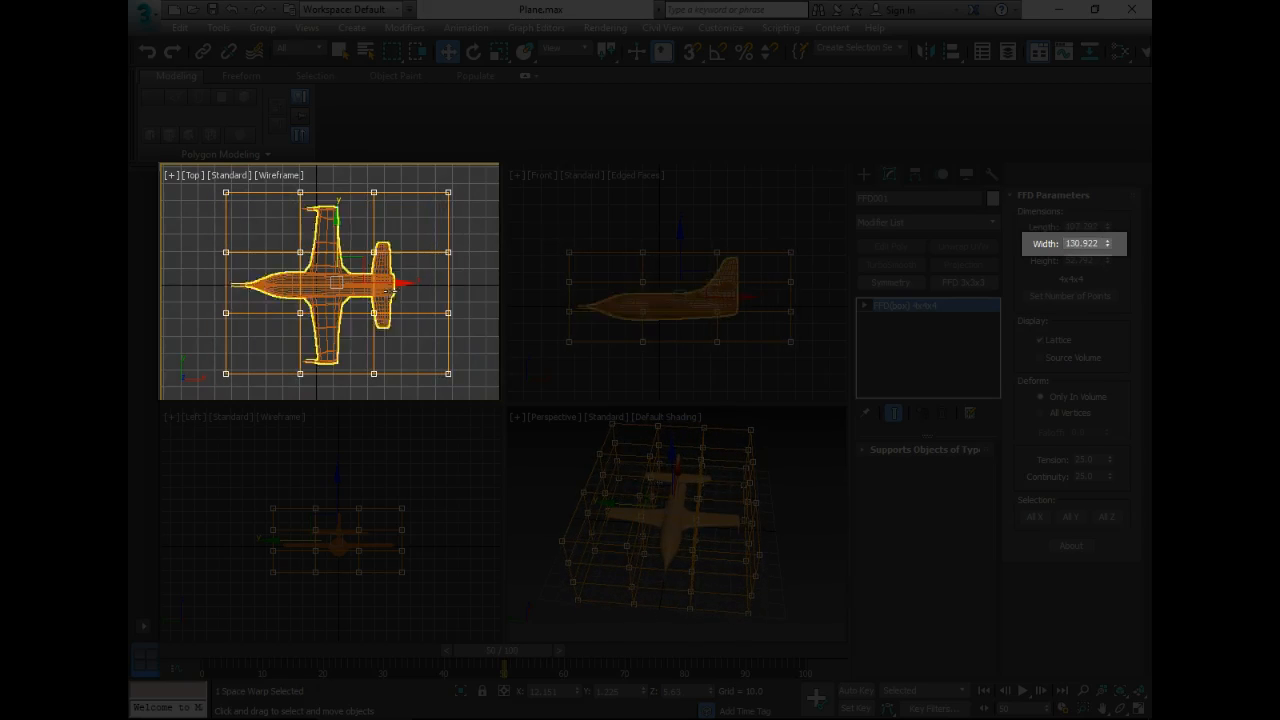
{"action": "left_click_drag", "start_coordinate": [392, 284], "coordinate": [378, 284]}
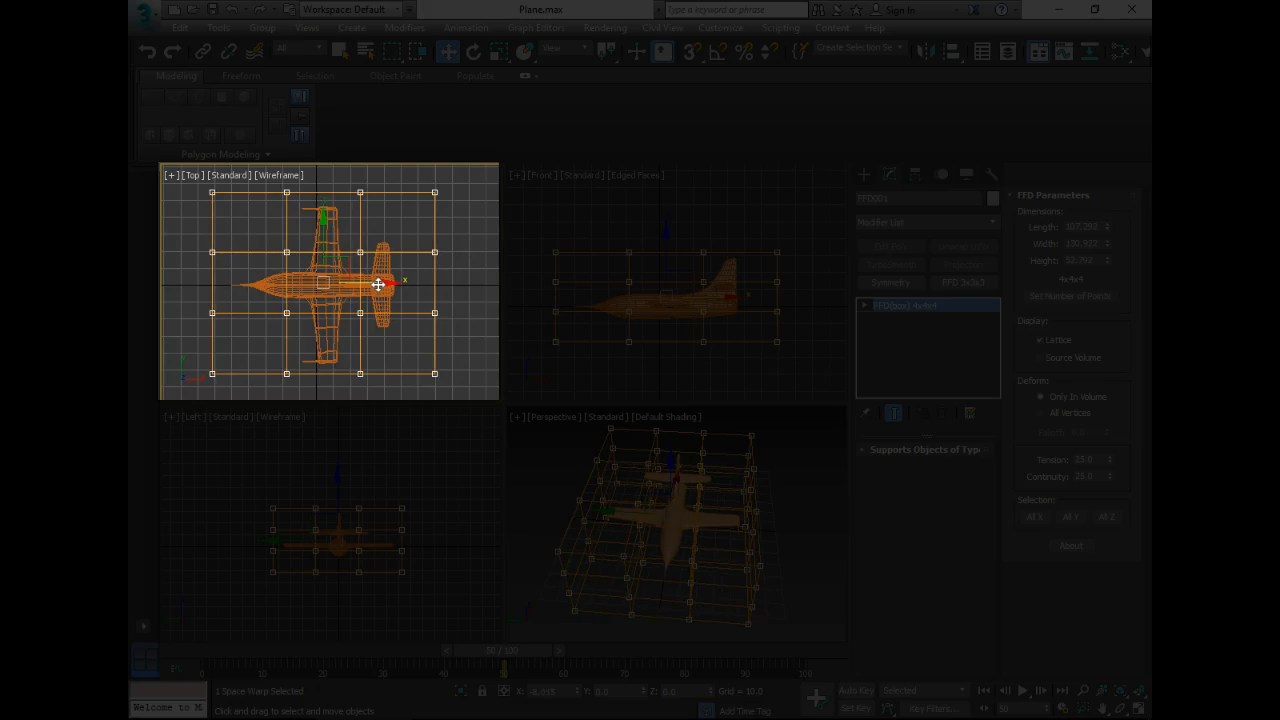
Fit the FFD box to the airplane with length 96.563 and width 113.902, positioned at X -0.559 and Y 0.295
{"action": "left_click_drag", "start_coordinate": [1107, 260], "coordinate": [1108, 270]}
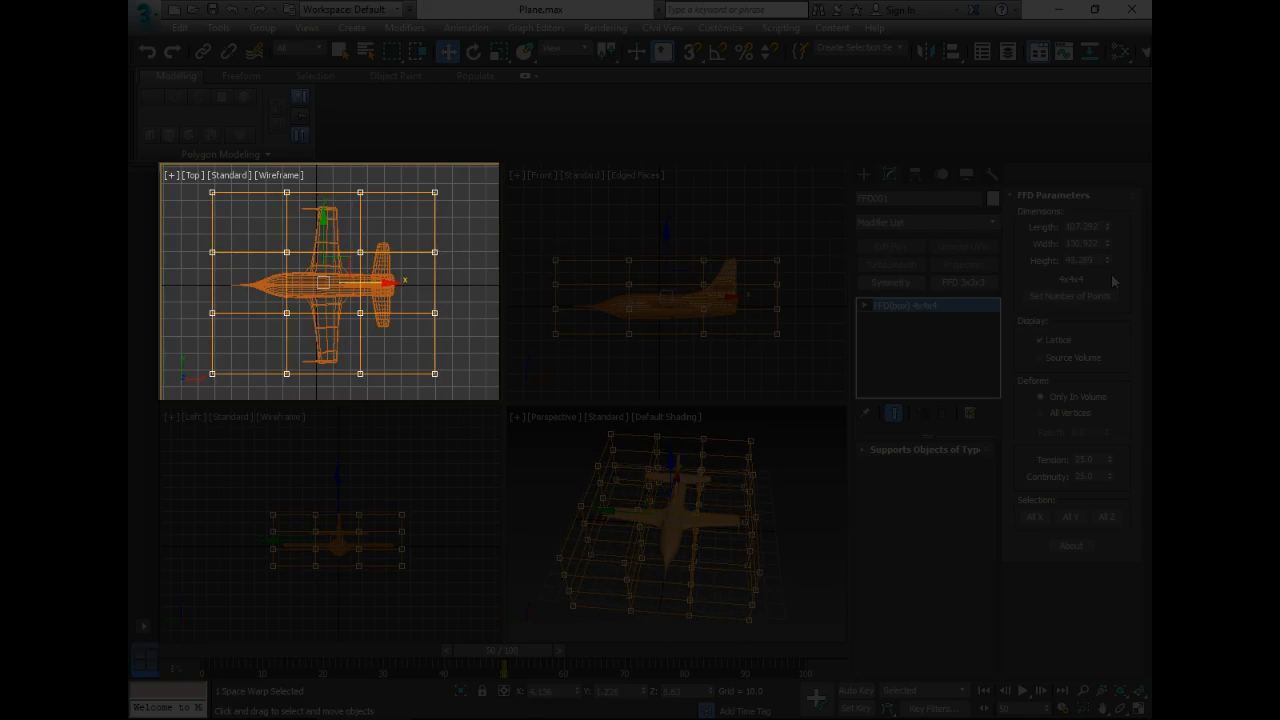
{"action": "left_click_drag", "start_coordinate": [1111, 273], "coordinate": [1110, 255]}
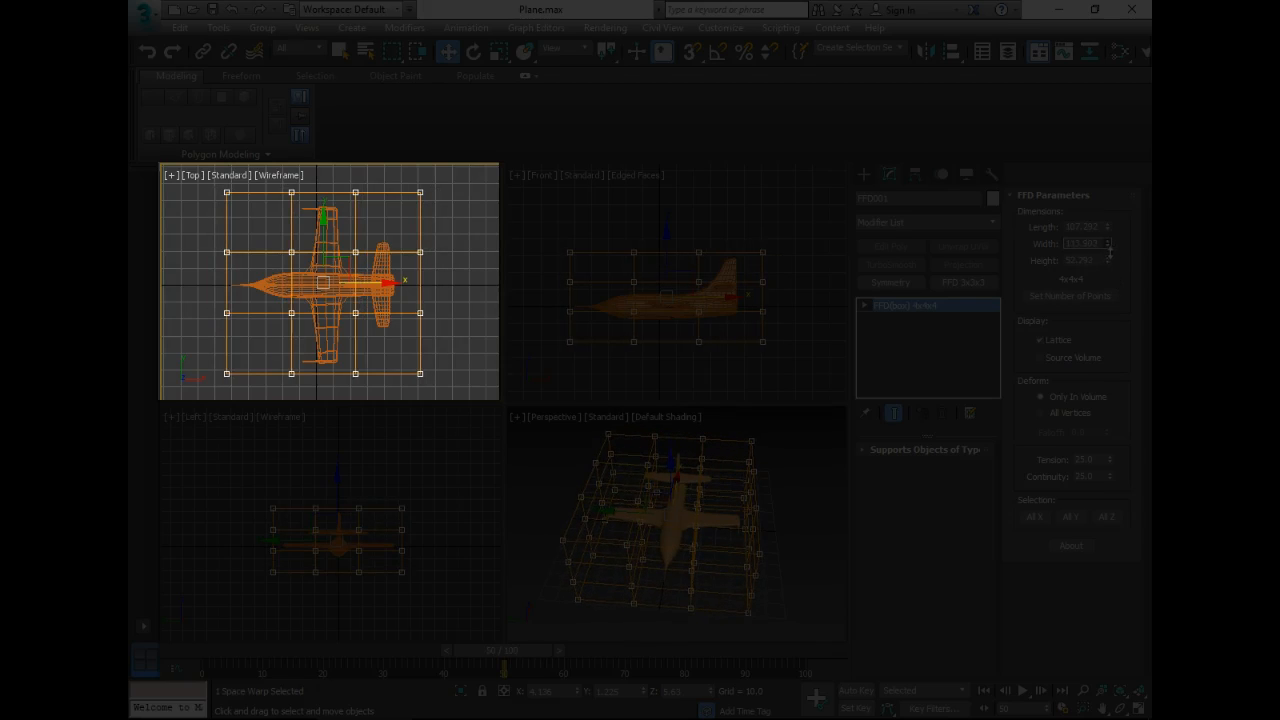
{"action": "left_click_drag", "start_coordinate": [382, 287], "coordinate": [373, 287]}
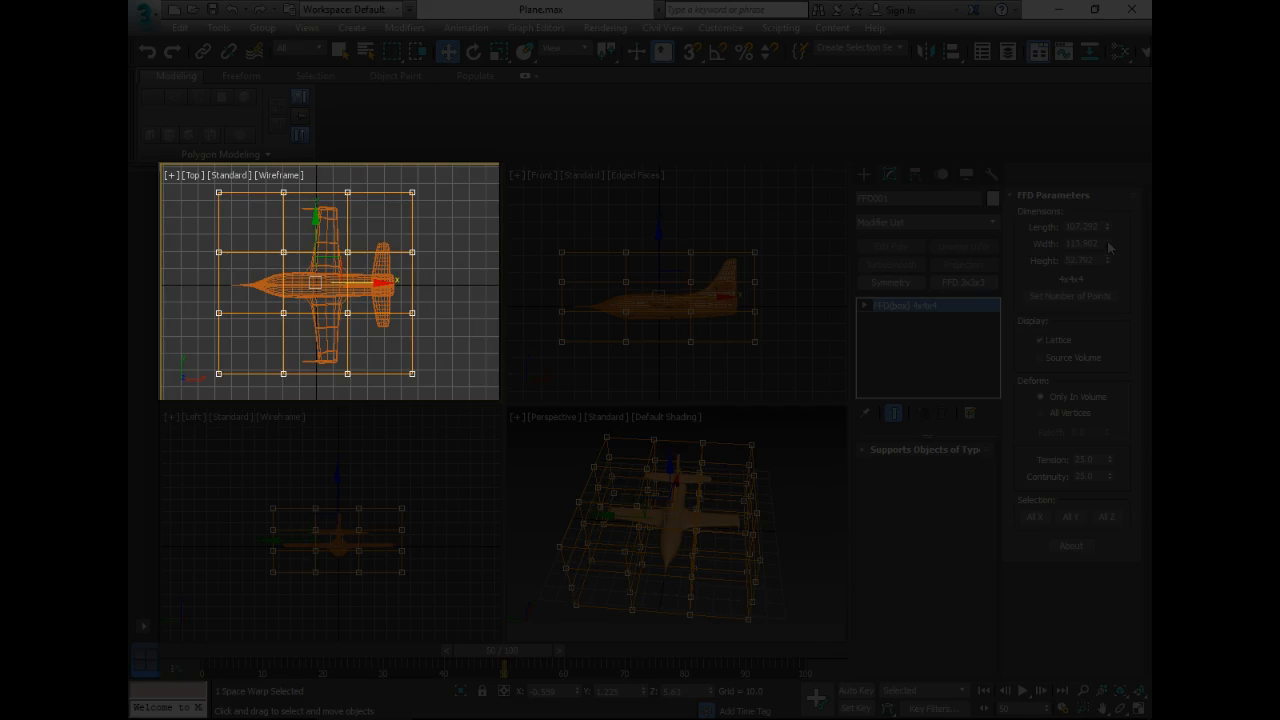
{"action": "left_click_drag", "start_coordinate": [1107, 228], "coordinate": [1108, 227]}
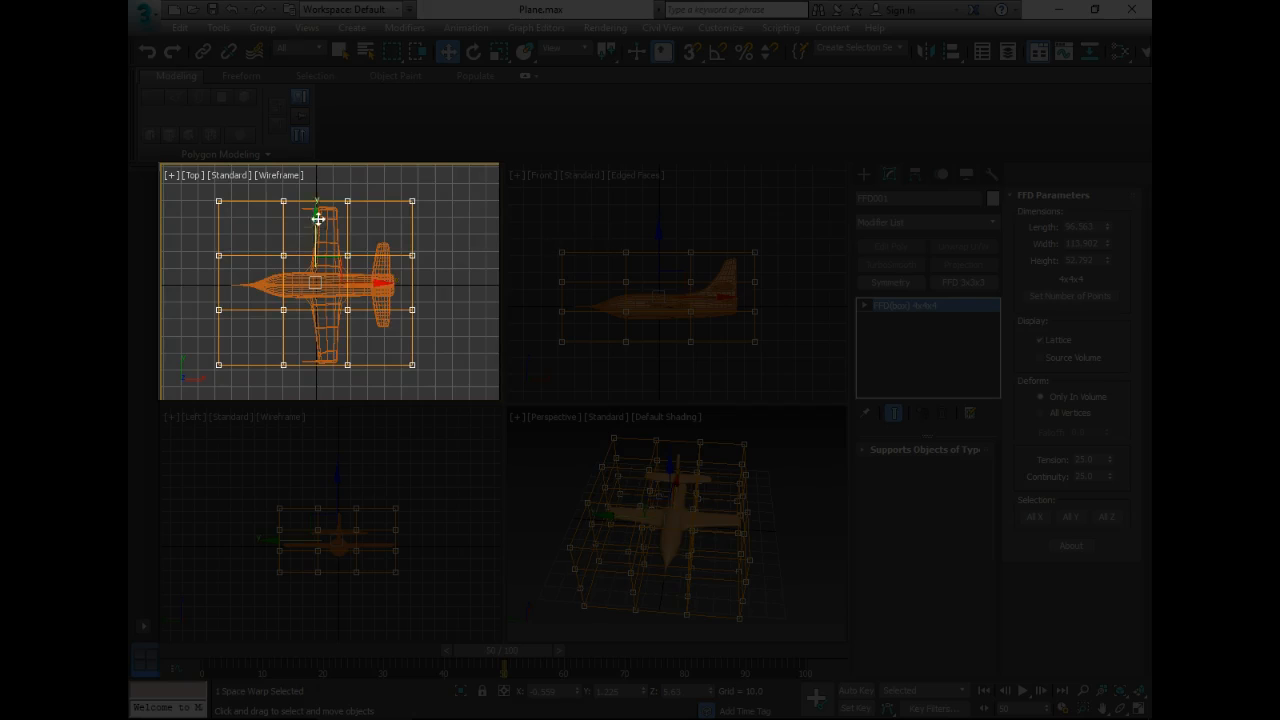
{"action": "left_click_drag", "start_coordinate": [317, 224], "coordinate": [316, 226]}
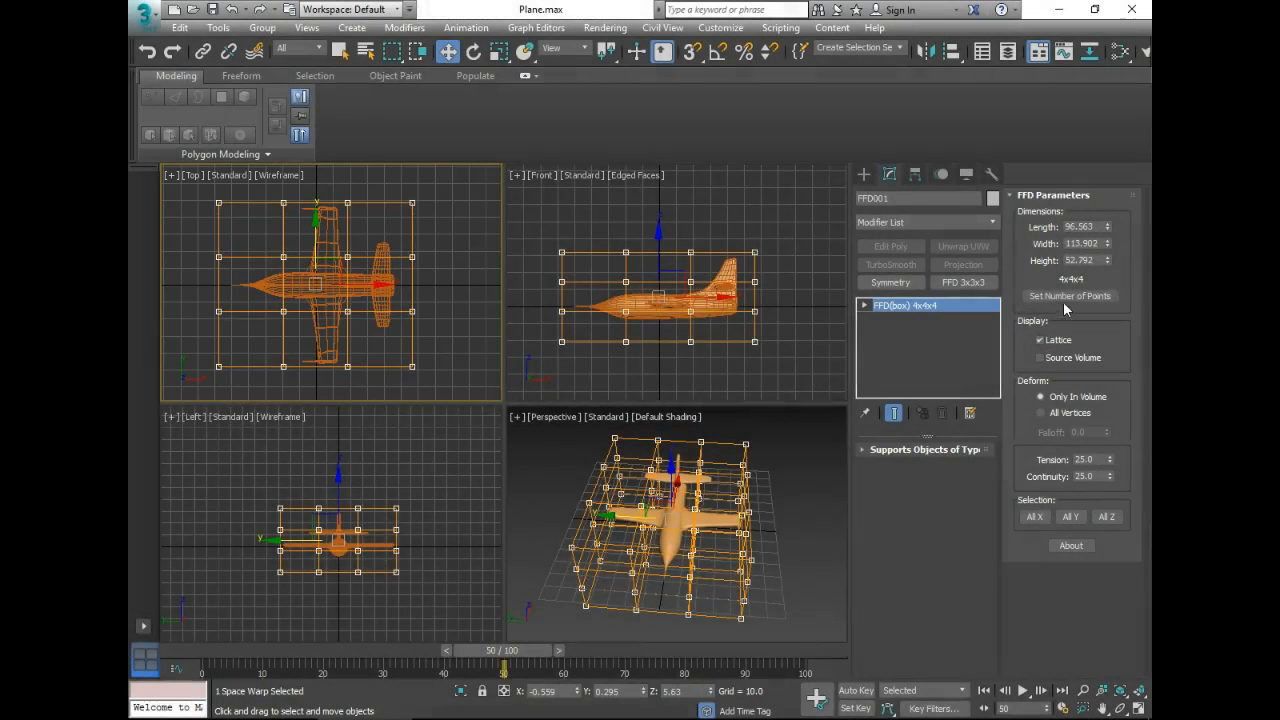
Set the FFD box's number of lattice points to 3 in length, width and height
{"action": "left_click", "coordinate": [1100, 297]}
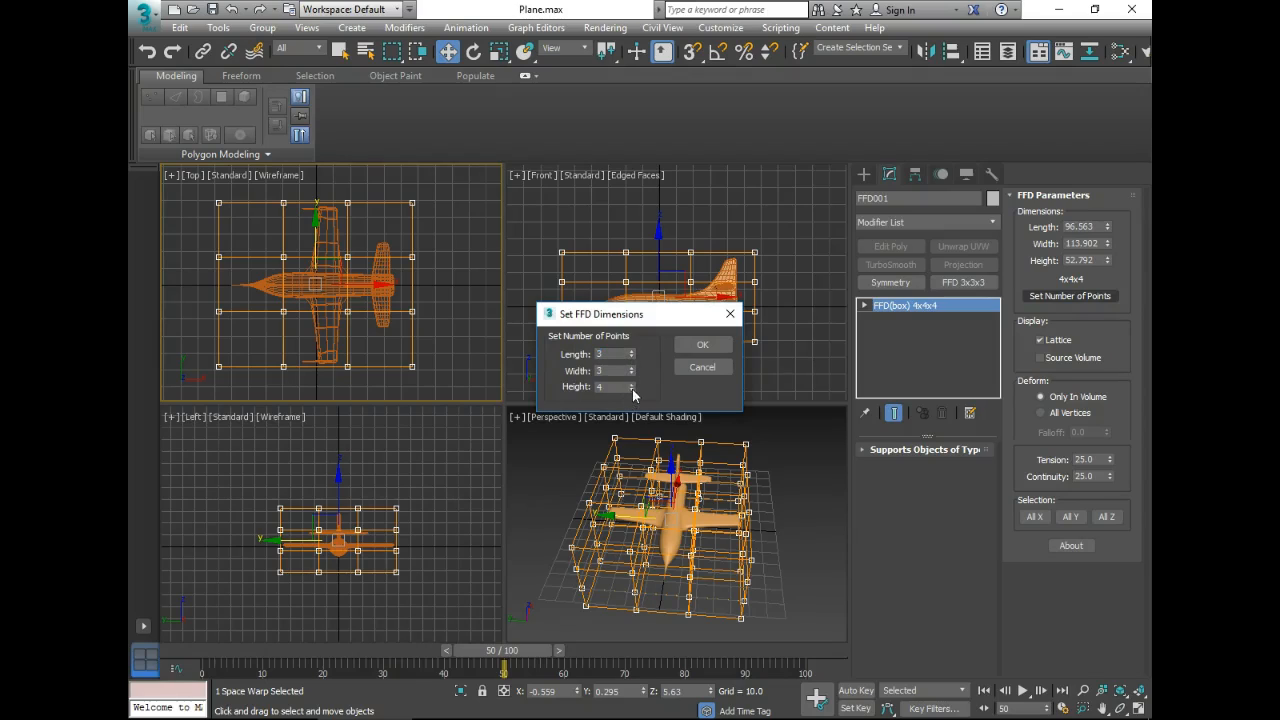
{"action": "left_click", "coordinate": [724, 345]}
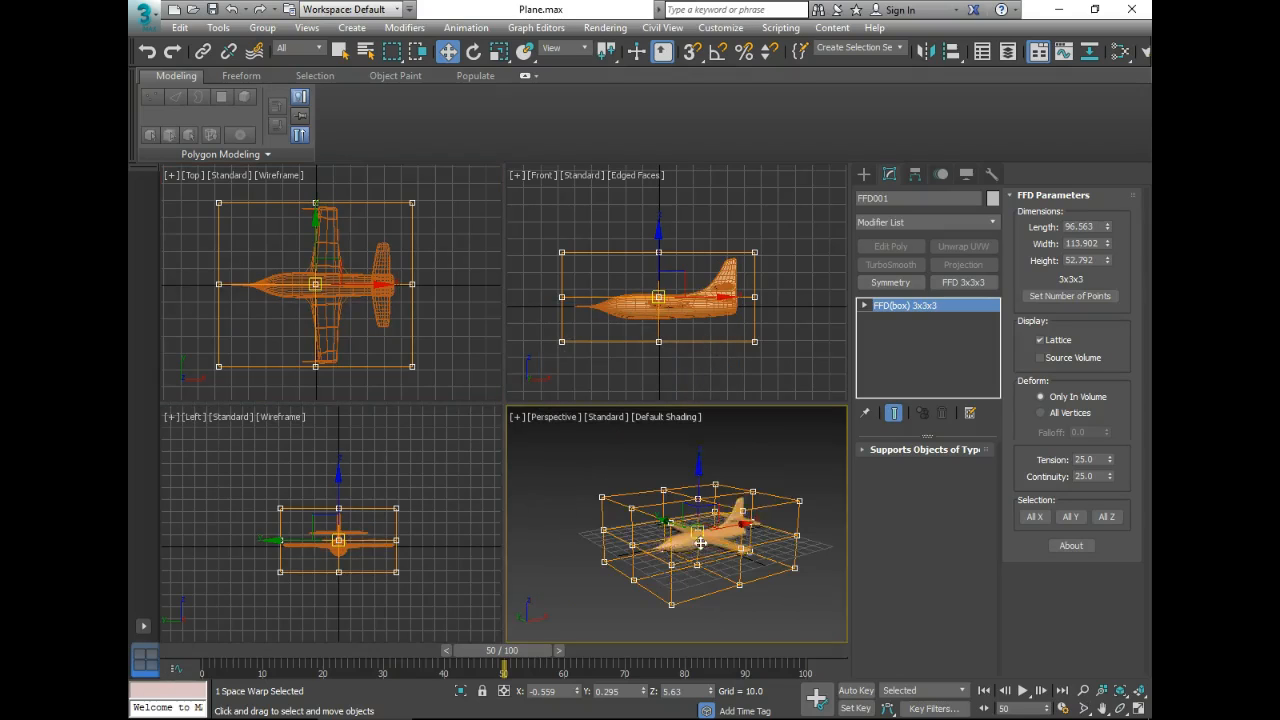
{"action": "middle_click_drag", "start_coordinate": [701, 539], "coordinate": [670, 517]}
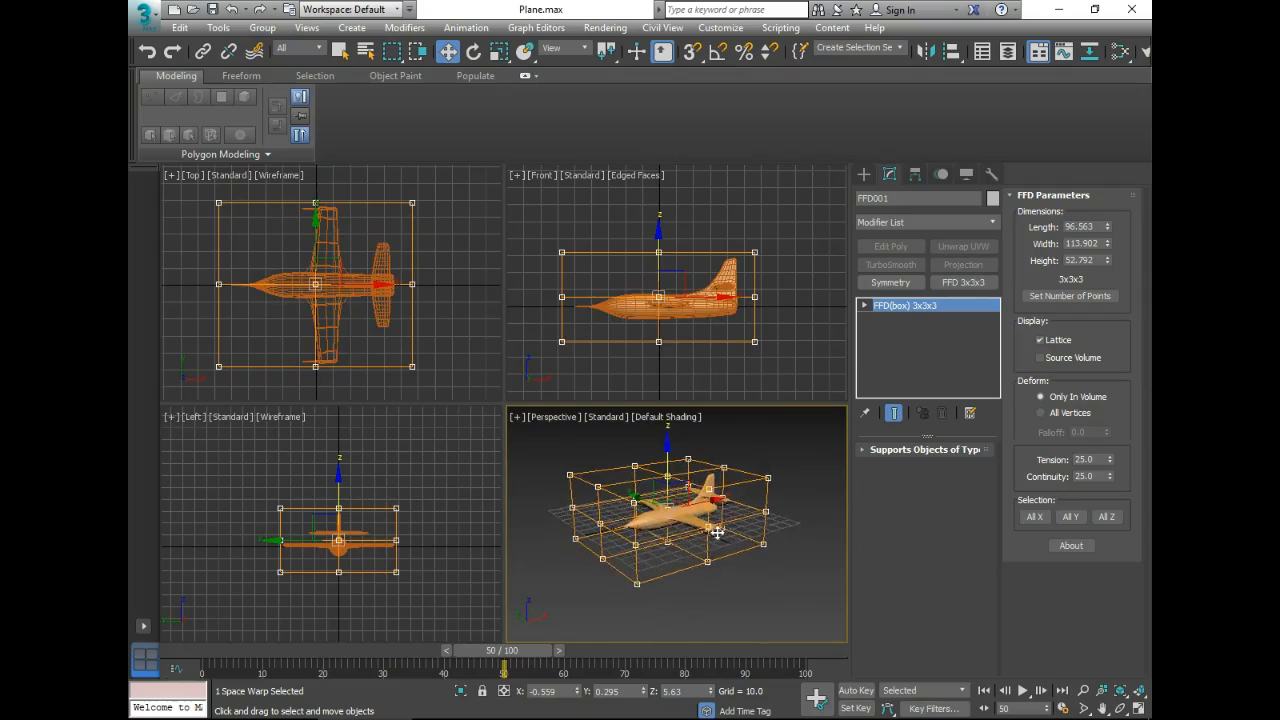
{"action": "scroll", "coordinate": [700, 510], "scroll_direction": "up", "scroll_amount": 3}
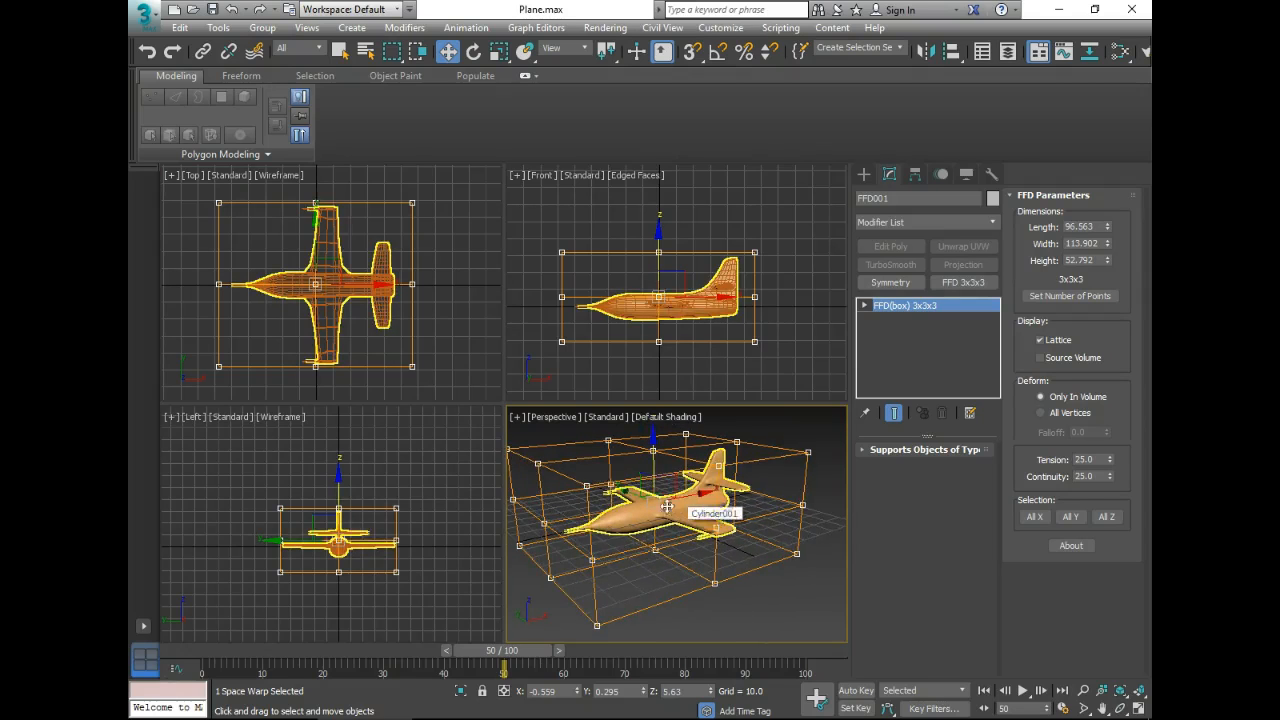
{"action": "middle_click_drag", "start_coordinate": [677, 480], "coordinate": [668, 504]}
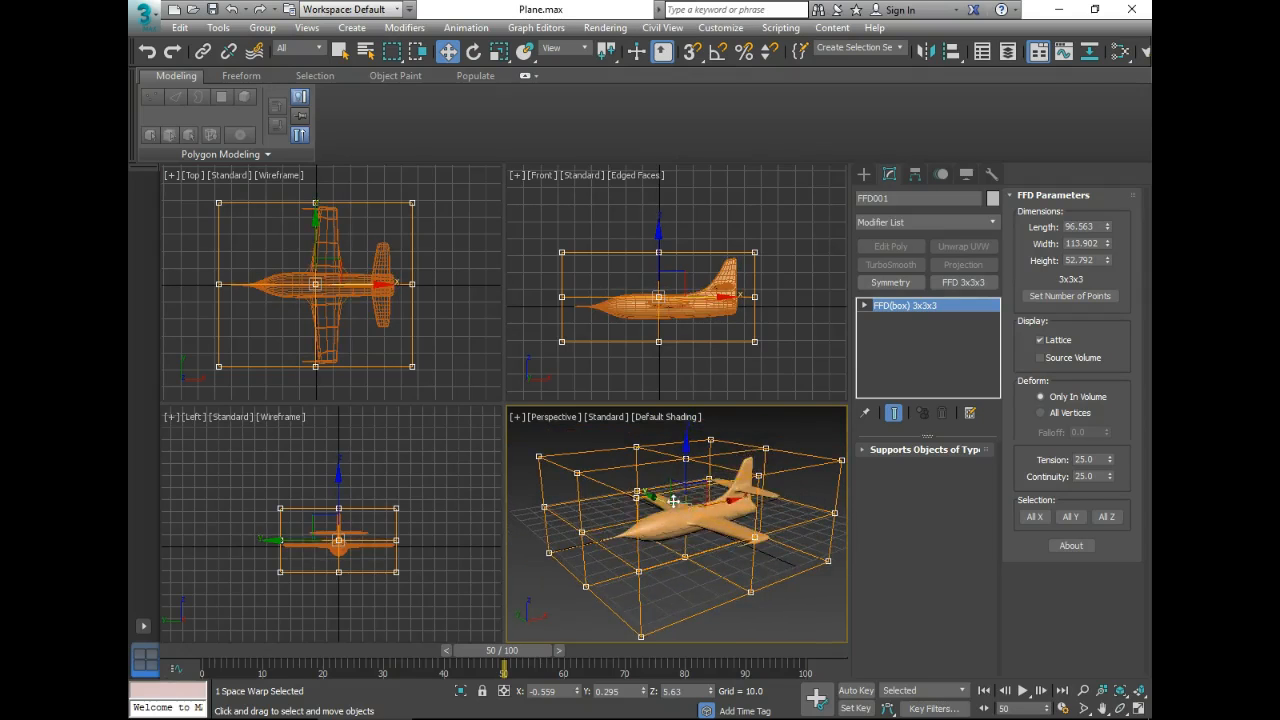
{"action": "mouse_move", "coordinate": [480, 653]}
{"action": "left_mouse_down"}
{"action": "mouse_move", "coordinate": [188, 652]}
{"action": "mouse_move", "coordinate": [690, 650]}
{"action": "mouse_move", "coordinate": [627, 640]}
{"action": "mouse_move", "coordinate": [505, 652]}
{"action": "left_mouse_up"}
{"action": "mouse_move", "coordinate": [711, 507]}
{"action": "middle_mouse_down"}
{"action": "mouse_move", "coordinate": [698, 490]}
{"action": "mouse_move", "coordinate": [689, 506]}
{"action": "middle_mouse_up"}
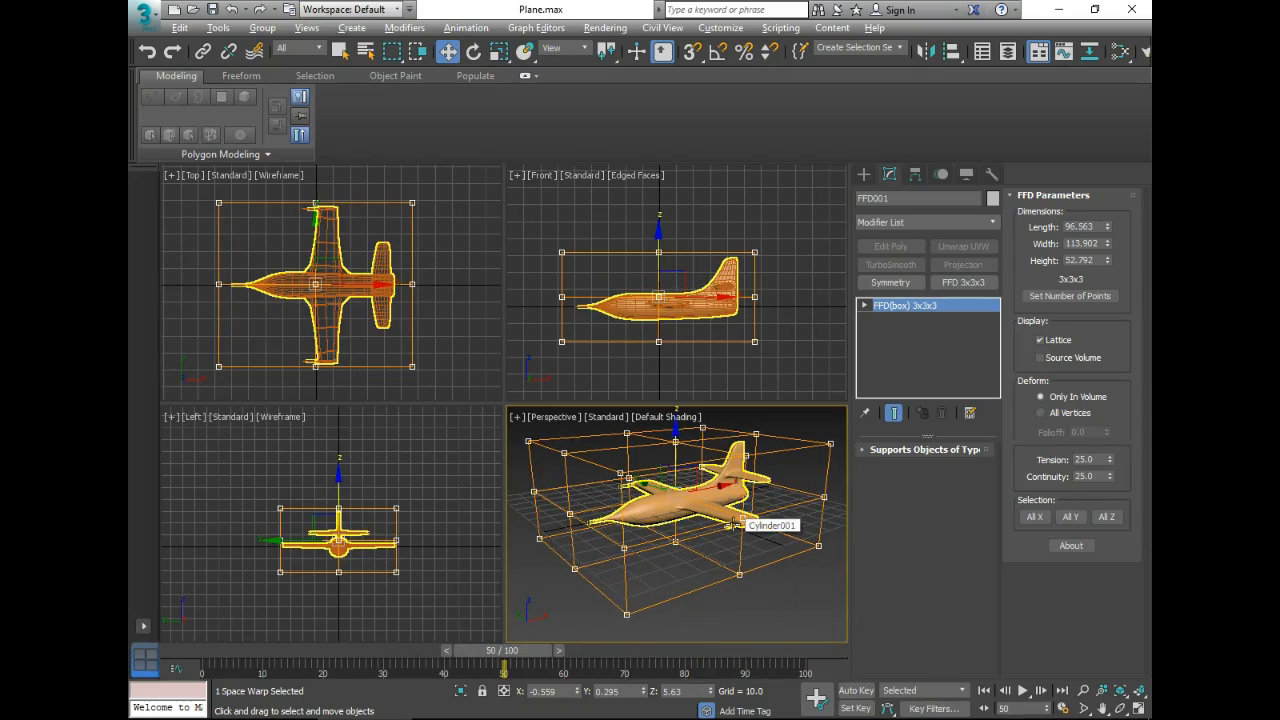
Maximize the Perspective view and bind the airplane to the FFD box space warp
{"action": "key", "text": "alt+w"}
{"action": "middle_click_drag", "start_coordinate": [614, 437], "coordinate": [627, 450]}
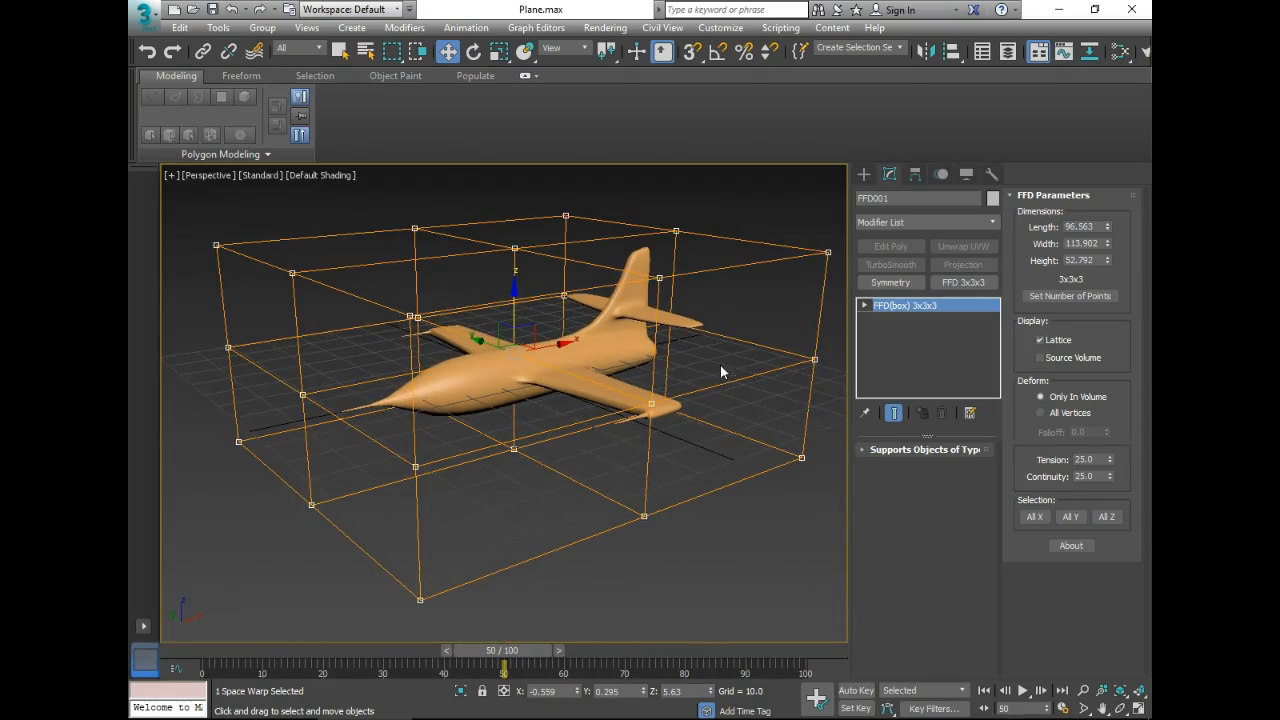
{"action": "left_click", "coordinate": [255, 55]}
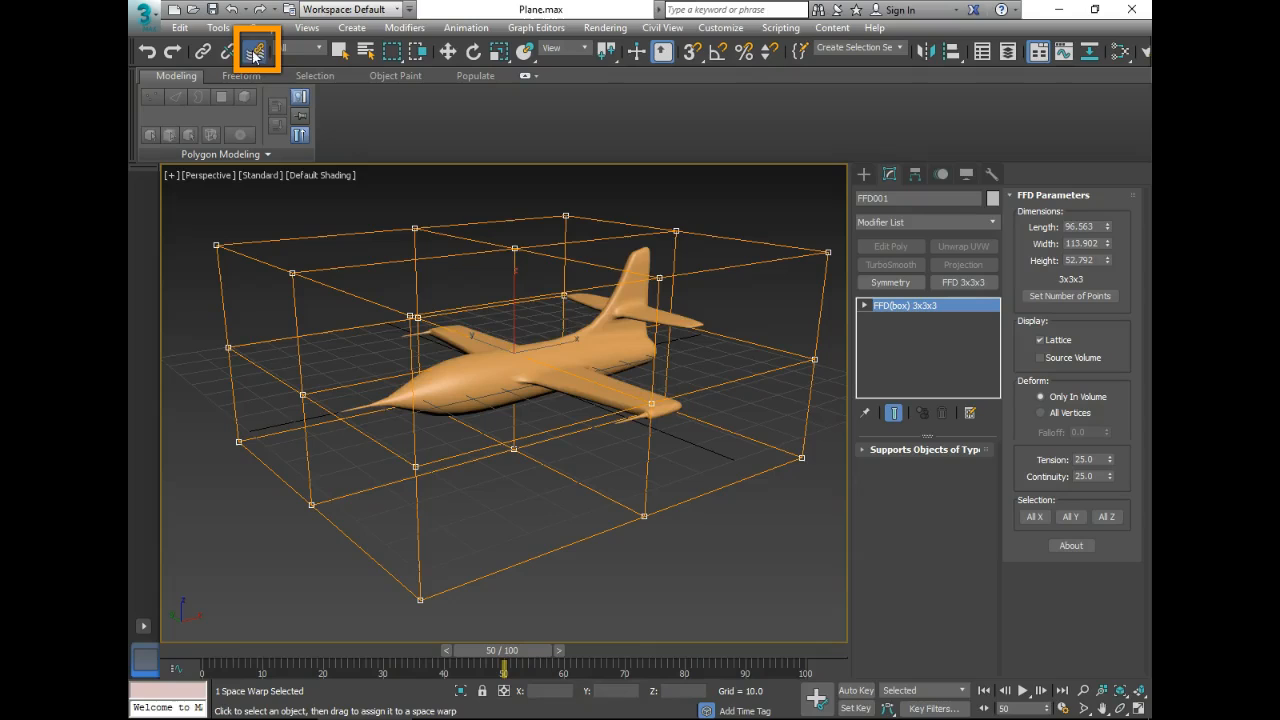
{"action": "left_click", "coordinate": [605, 346]}
{"action": "left_click_drag", "start_coordinate": [649, 268], "coordinate": [726, 244]}
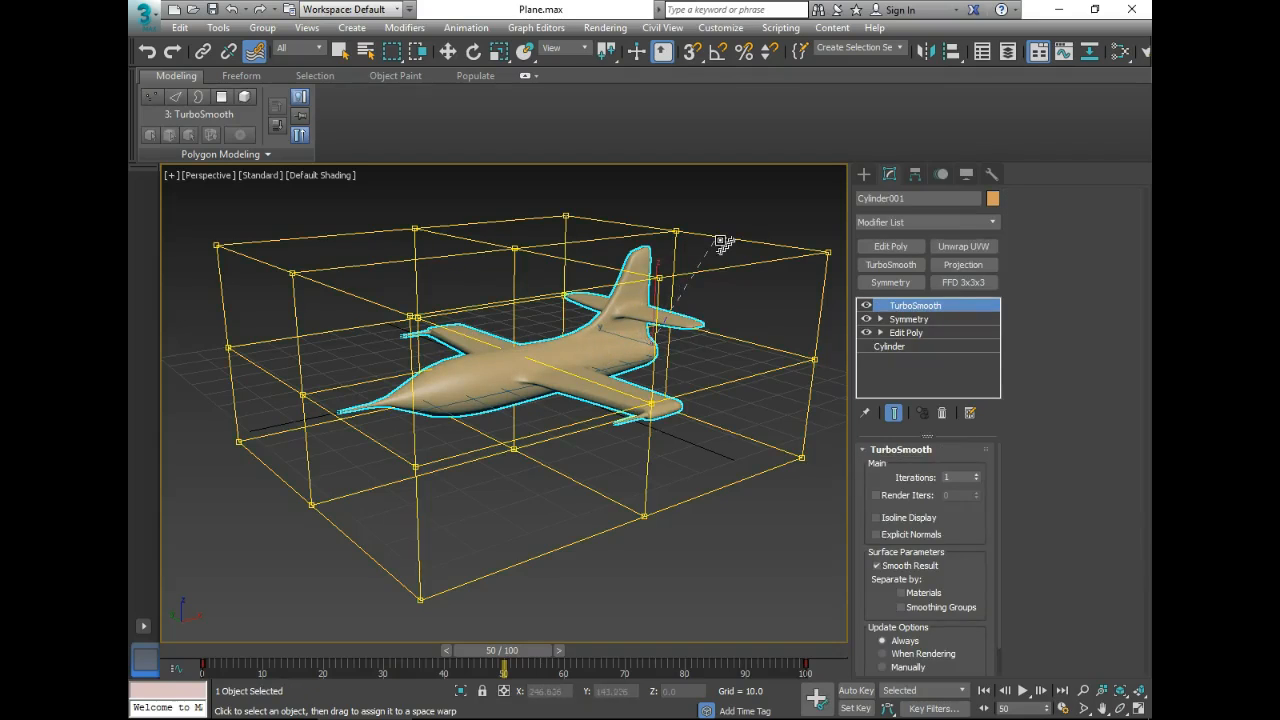
{"action": "left_click_drag", "start_coordinate": [726, 244], "coordinate": [728, 243]}
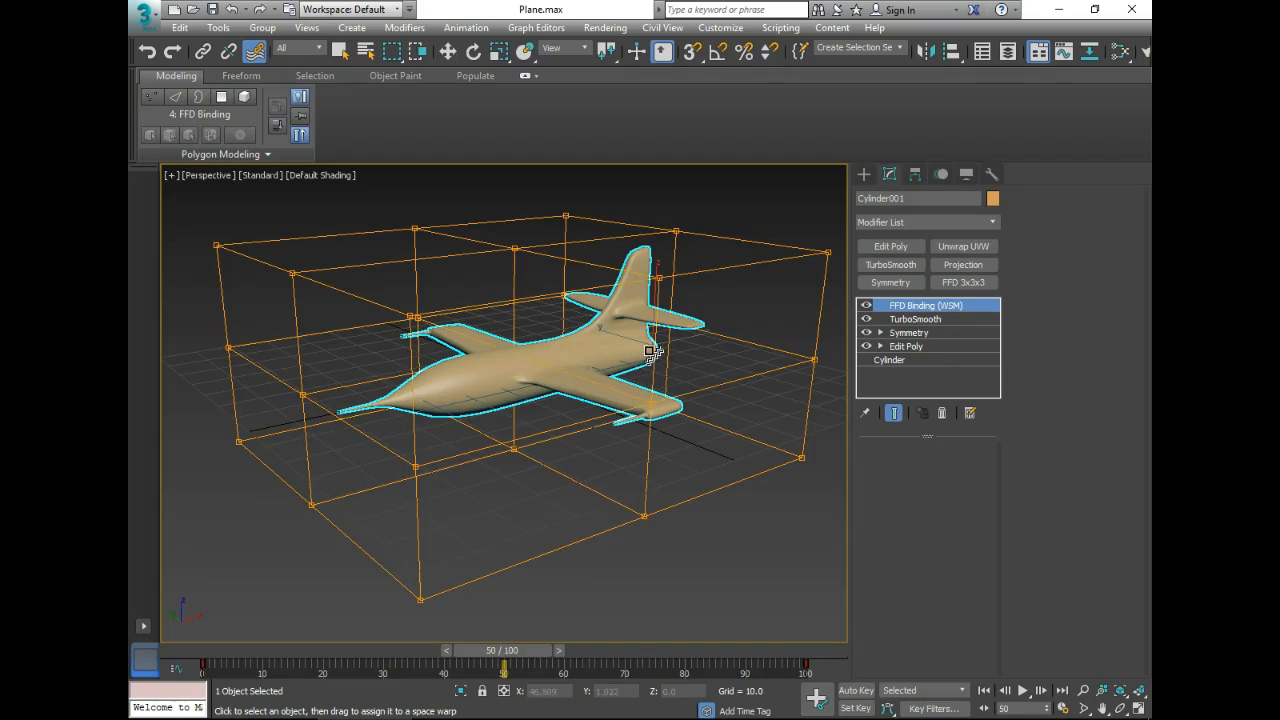
{"action": "key", "text": "w"}
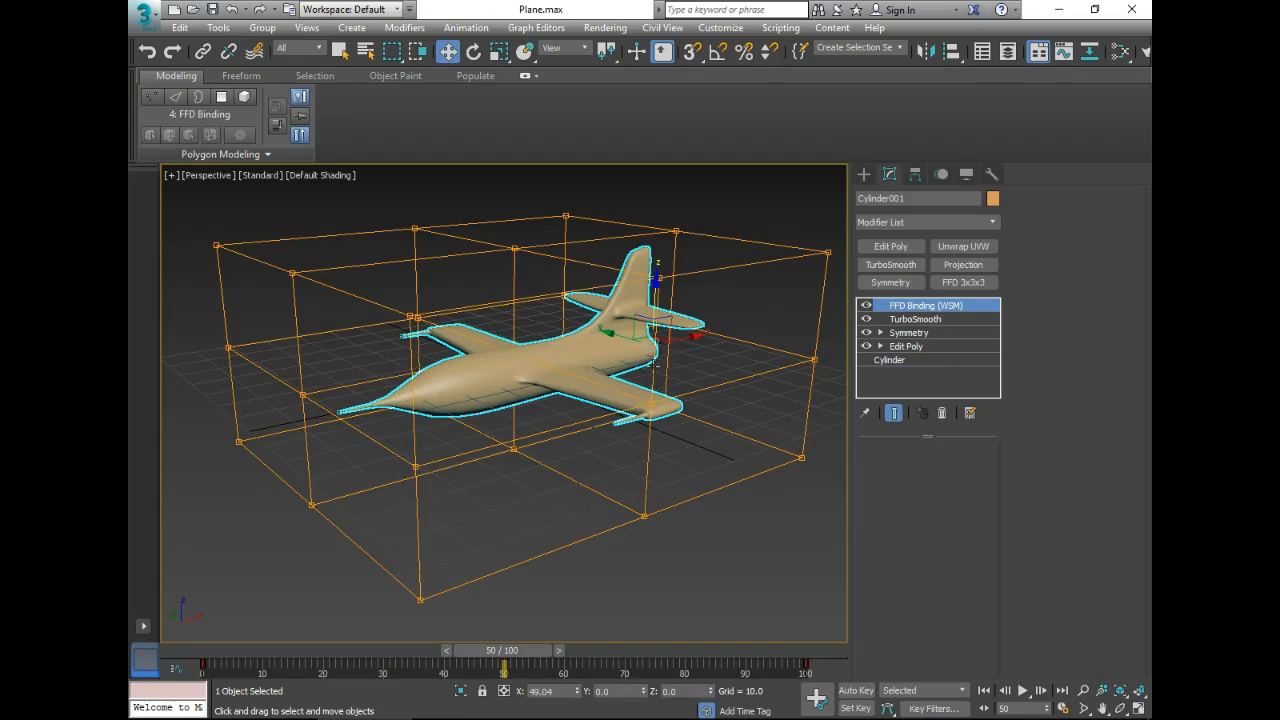
Edit the FFD box's control points and lower the entire top layer of points to about Z 14.3
{"action": "left_click", "coordinate": [790, 261]}
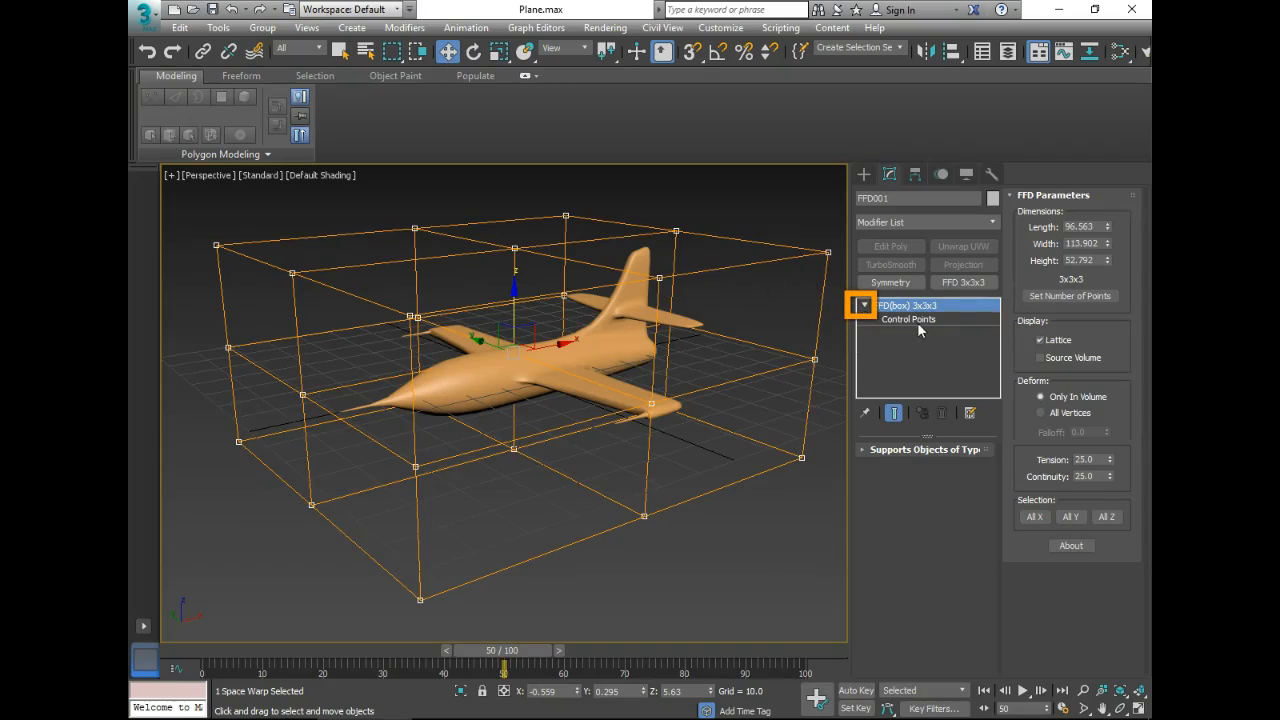
{"action": "left_click", "coordinate": [917, 320]}
{"action": "mouse_move", "coordinate": [594, 398]}
{"action": "middle_mouse_down", "text": "alt"}
{"action": "mouse_move", "coordinate": [586, 420]}
{"action": "mouse_move", "coordinate": [555, 383]}
{"action": "mouse_move", "coordinate": [594, 356]}
{"action": "mouse_move", "coordinate": [576, 368]}
{"action": "mouse_move", "coordinate": [605, 387]}
{"action": "middle_mouse_up", "text": "alt"}
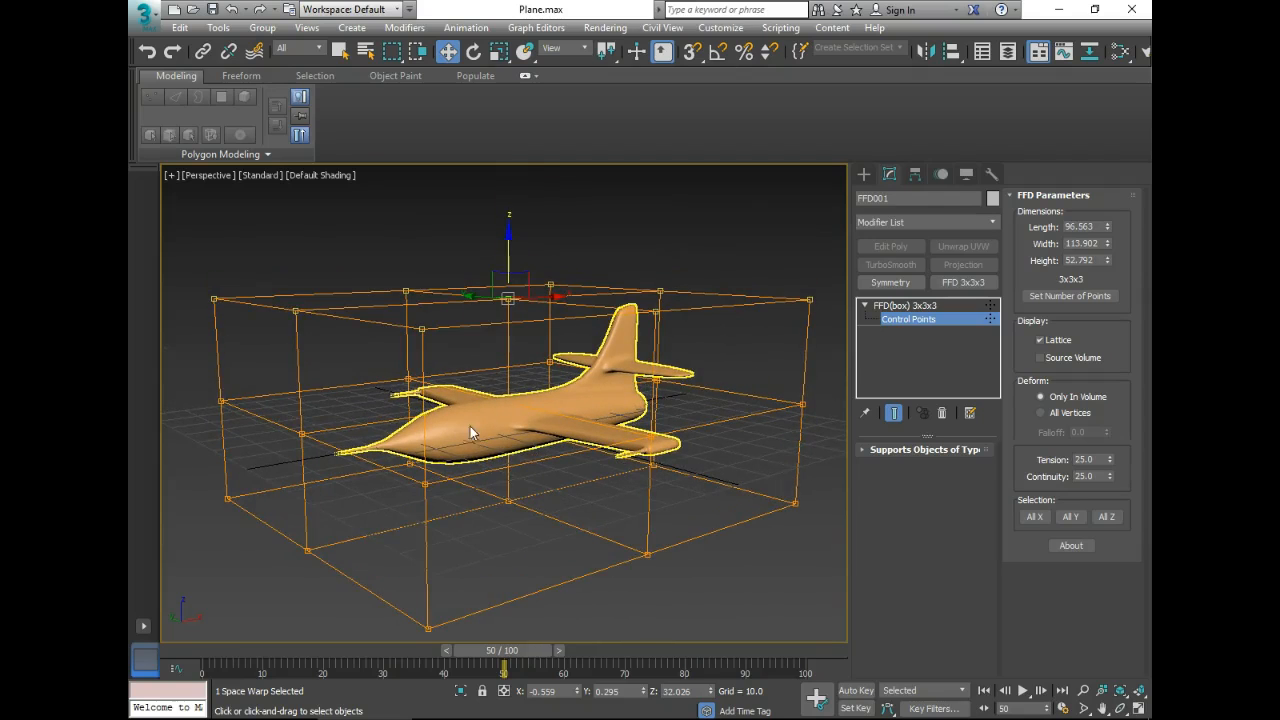
{"action": "middle_click_drag", "start_coordinate": [489, 430], "coordinate": [532, 440], "text": "alt"}
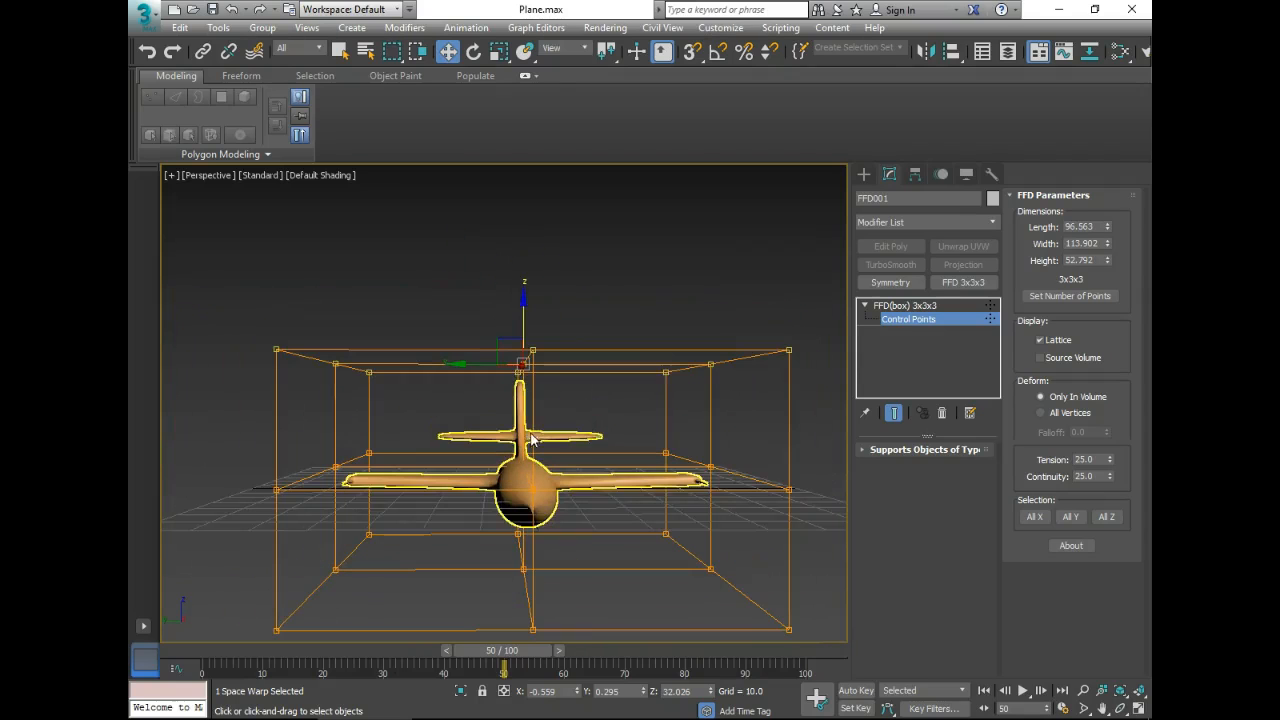
{"action": "left_click_drag", "start_coordinate": [202, 317], "coordinate": [373, 340]}
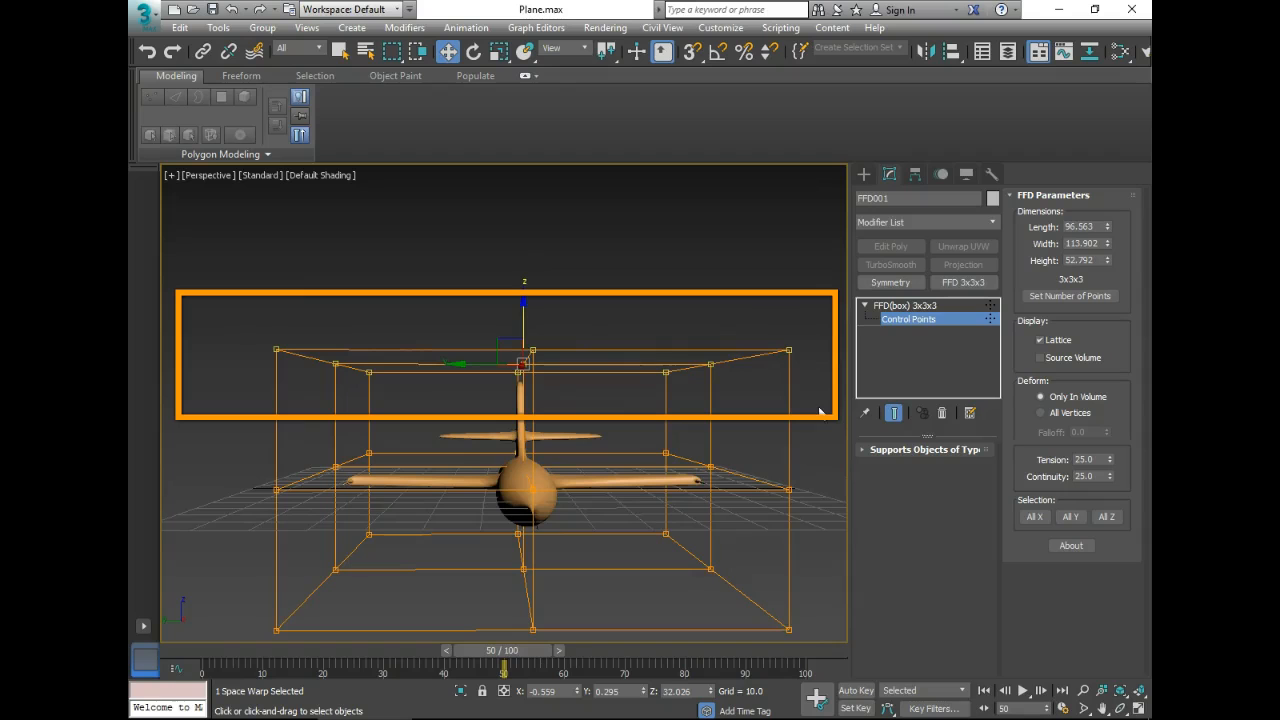
{"action": "left_click_drag", "start_coordinate": [523, 318], "coordinate": [526, 387]}
Raise the entire bottom layer of the FFD box's control points to about Z -2.8
{"action": "middle_click_drag", "start_coordinate": [526, 387], "coordinate": [537, 461], "text": "alt"}
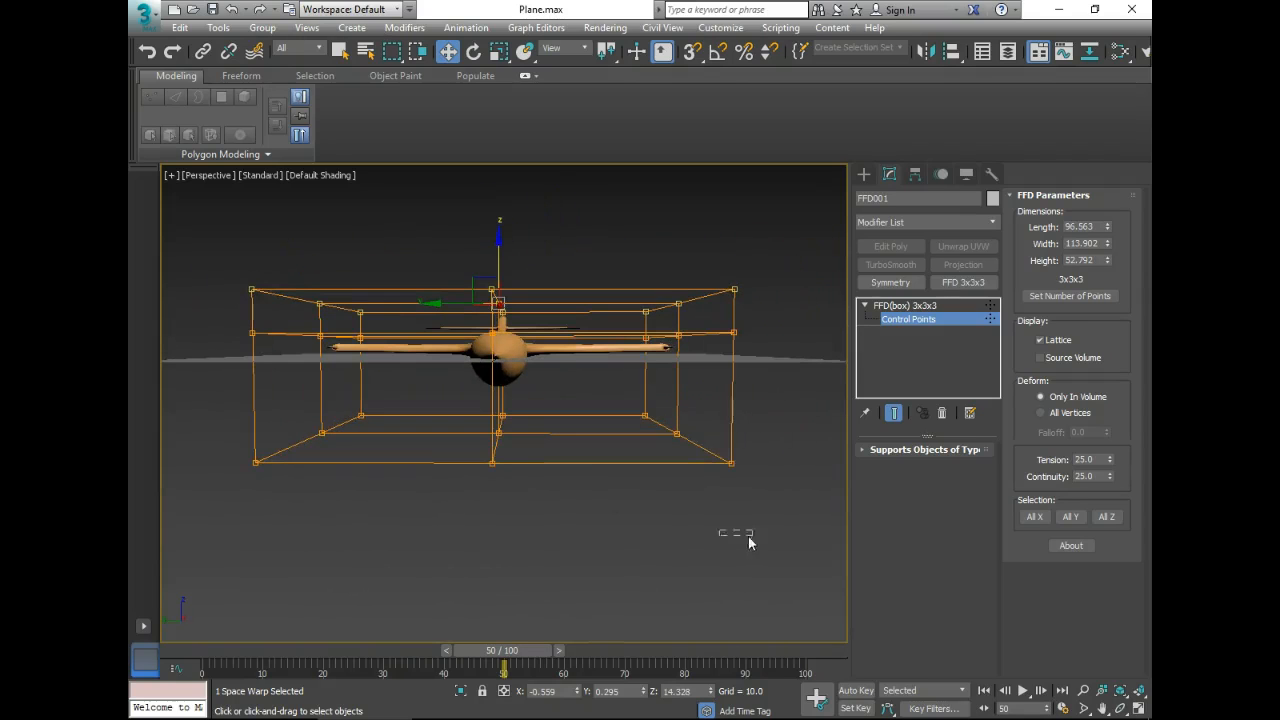
{"action": "left_click_drag", "start_coordinate": [241, 423], "coordinate": [221, 408]}
{"action": "middle_click_drag", "start_coordinate": [503, 405], "coordinate": [477, 394], "text": "alt"}
{"action": "left_click_drag", "start_coordinate": [483, 385], "coordinate": [480, 316]}
{"action": "middle_click_drag", "start_coordinate": [482, 318], "coordinate": [600, 462], "text": "alt"}
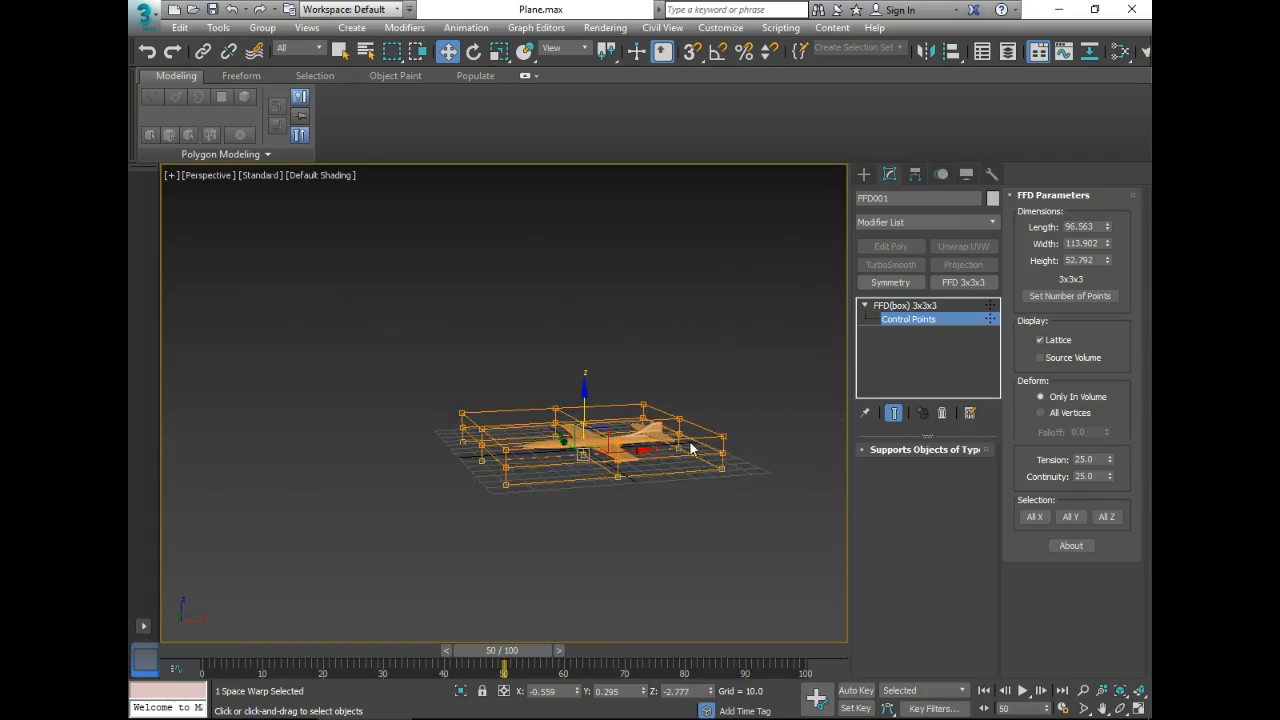
{"action": "scroll", "coordinate": [671, 430], "scroll_direction": "up", "scroll_amount": 5}
{"action": "scroll", "coordinate": [615, 540], "scroll_direction": "down", "scroll_amount": 5}
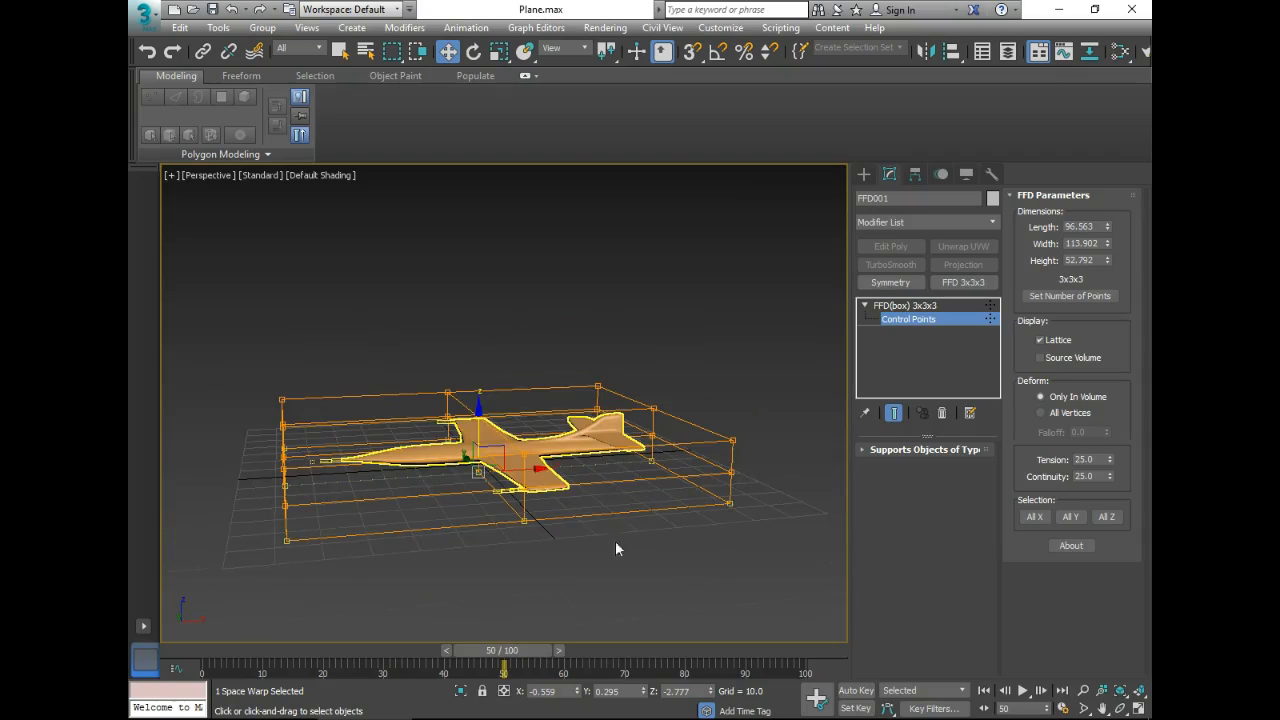
Scrub the animation back to frame 0 and display the airplane with edged faces
{"action": "left_click_drag", "start_coordinate": [508, 650], "coordinate": [230, 650]}
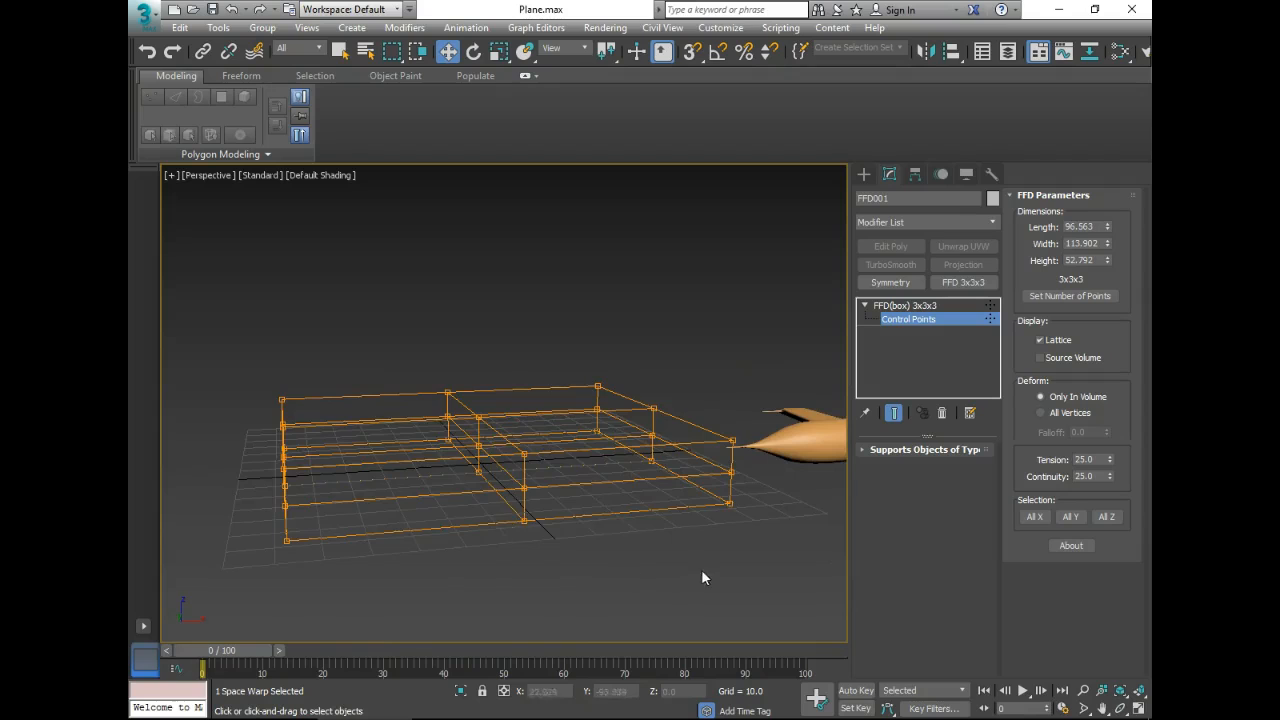
{"action": "middle_click_drag", "start_coordinate": [701, 571], "coordinate": [660, 568]}
{"action": "middle_click_drag", "start_coordinate": [711, 490], "coordinate": [702, 488]}
{"action": "key", "text": "F3"}
{"action": "key", "text": "F3"}
{"action": "key", "text": "F4"}
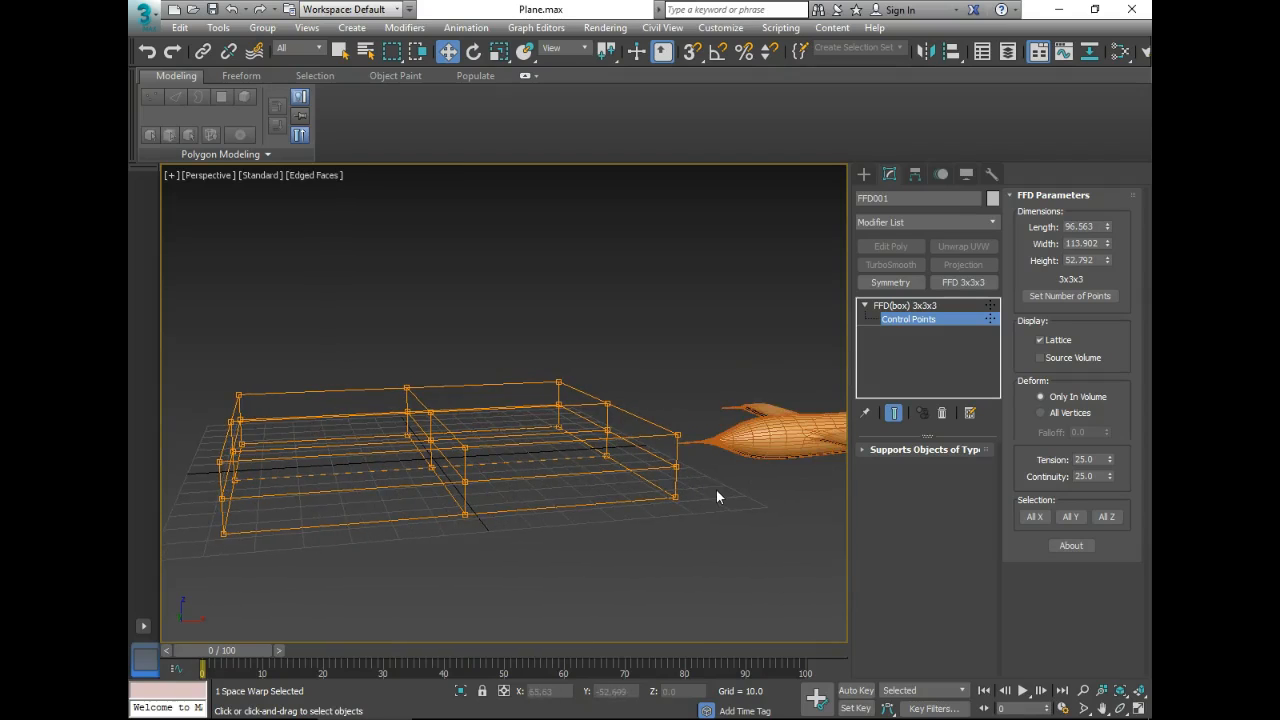
Exit control-point editing and scrub the animation to frame 78 in plain shading to check how the airplane deforms
{"action": "left_click", "coordinate": [922, 306]}
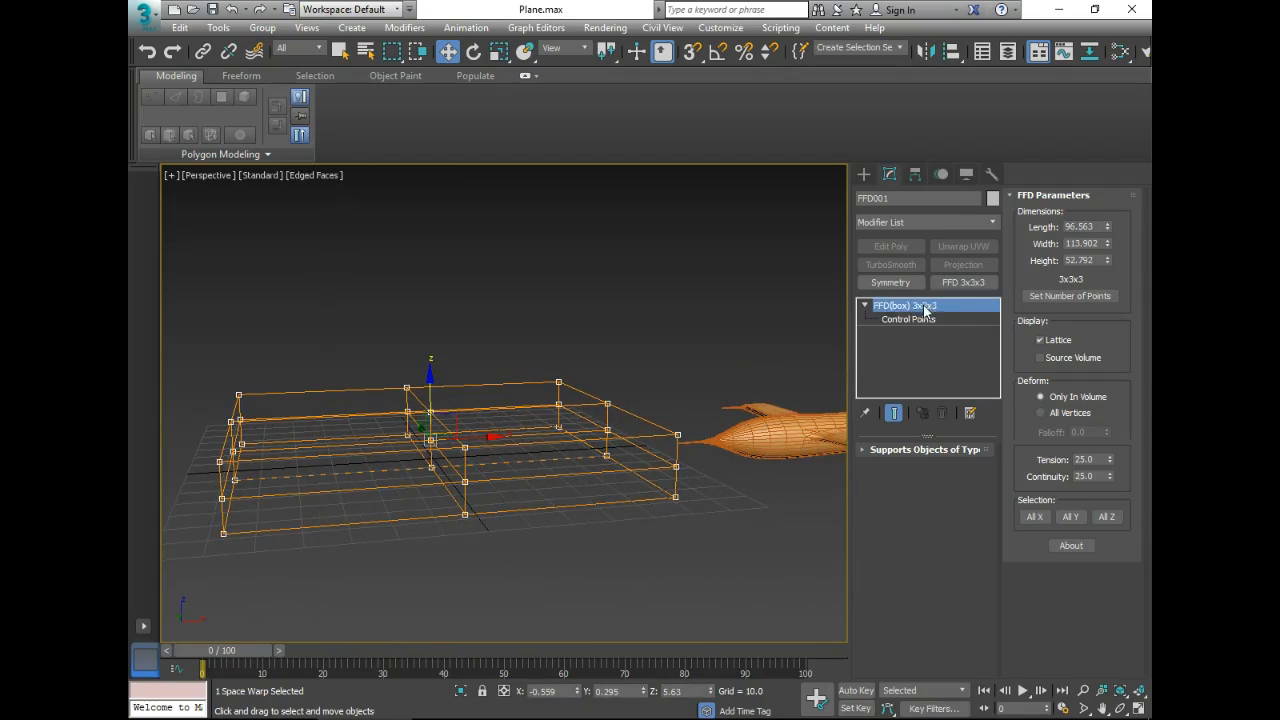
{"action": "left_click", "coordinate": [864, 306]}
{"action": "scroll", "coordinate": [724, 515], "scroll_direction": "down", "scroll_amount": 3}
{"action": "middle_click_drag", "start_coordinate": [738, 526], "coordinate": [683, 508]}
{"action": "key", "text": "F4"}
{"action": "left_click_drag", "start_coordinate": [250, 655], "coordinate": [674, 589]}
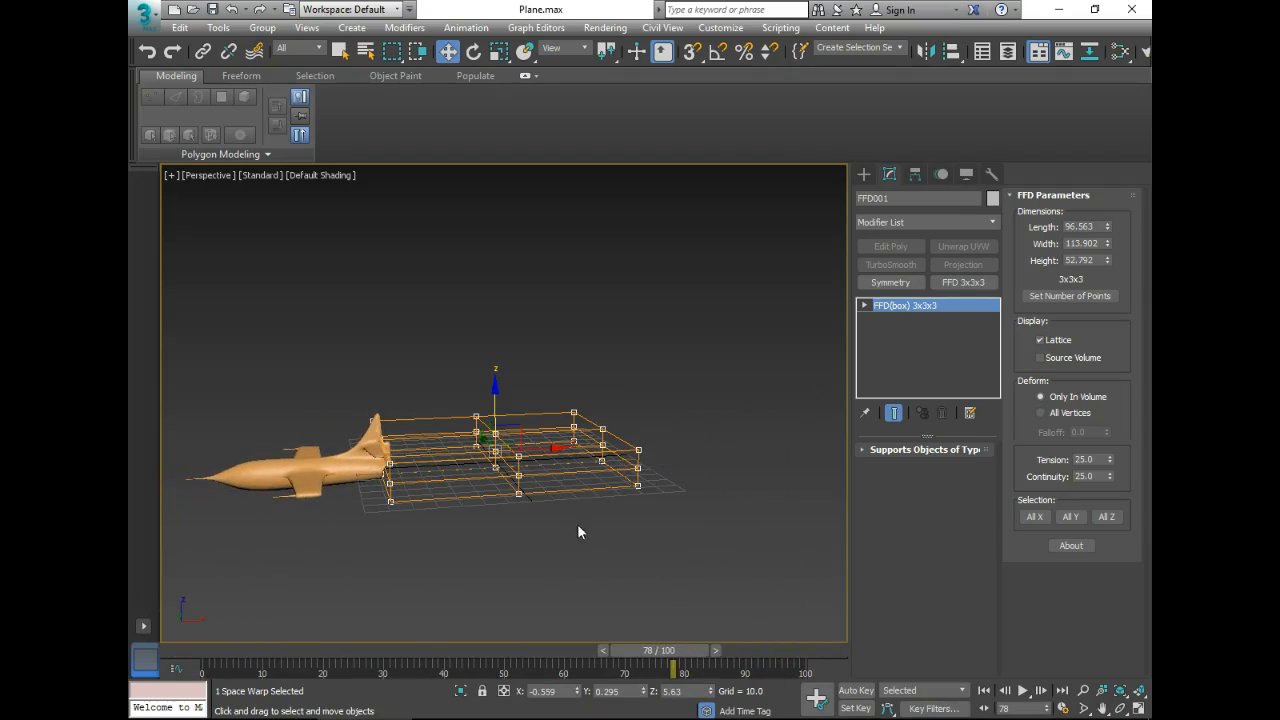
Select the control points at the FFD box's positive X end and scale them up along Z
{"action": "middle_click_drag", "start_coordinate": [620, 512], "coordinate": [556, 403], "text": "alt"}
{"action": "key", "text": "r"}
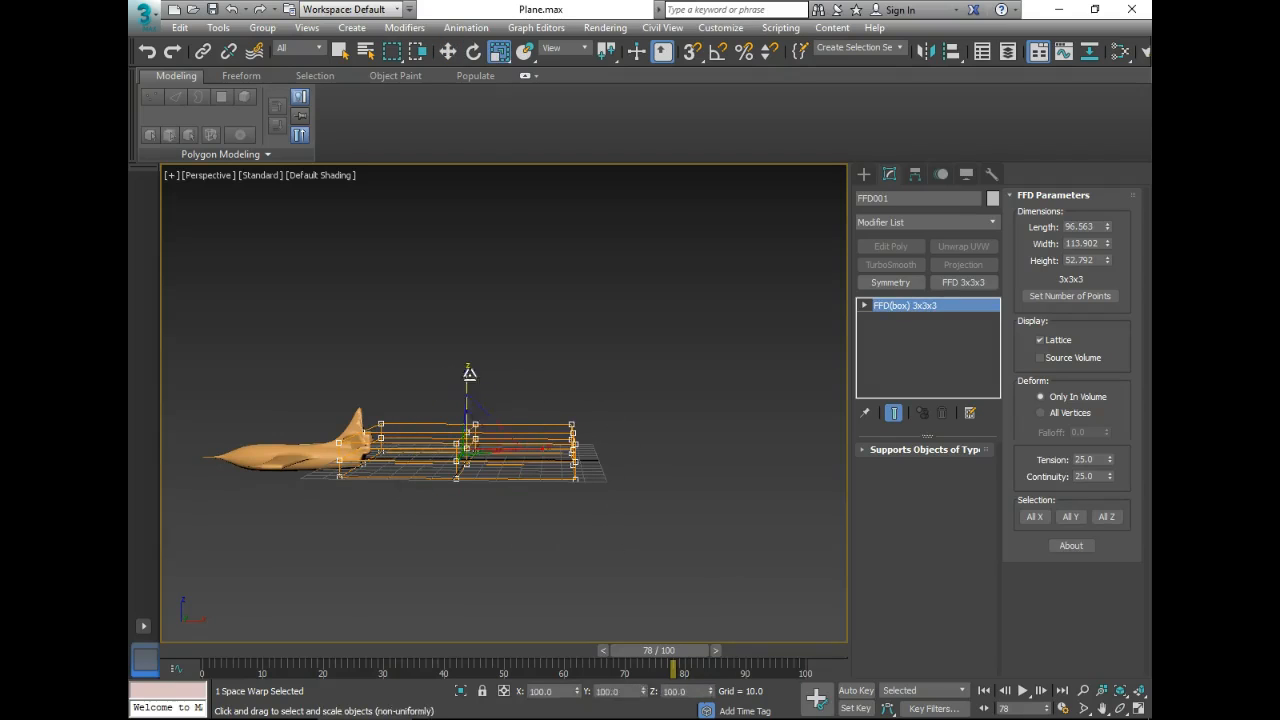
{"action": "left_click", "coordinate": [618, 408]}
{"action": "left_click", "coordinate": [574, 479]}
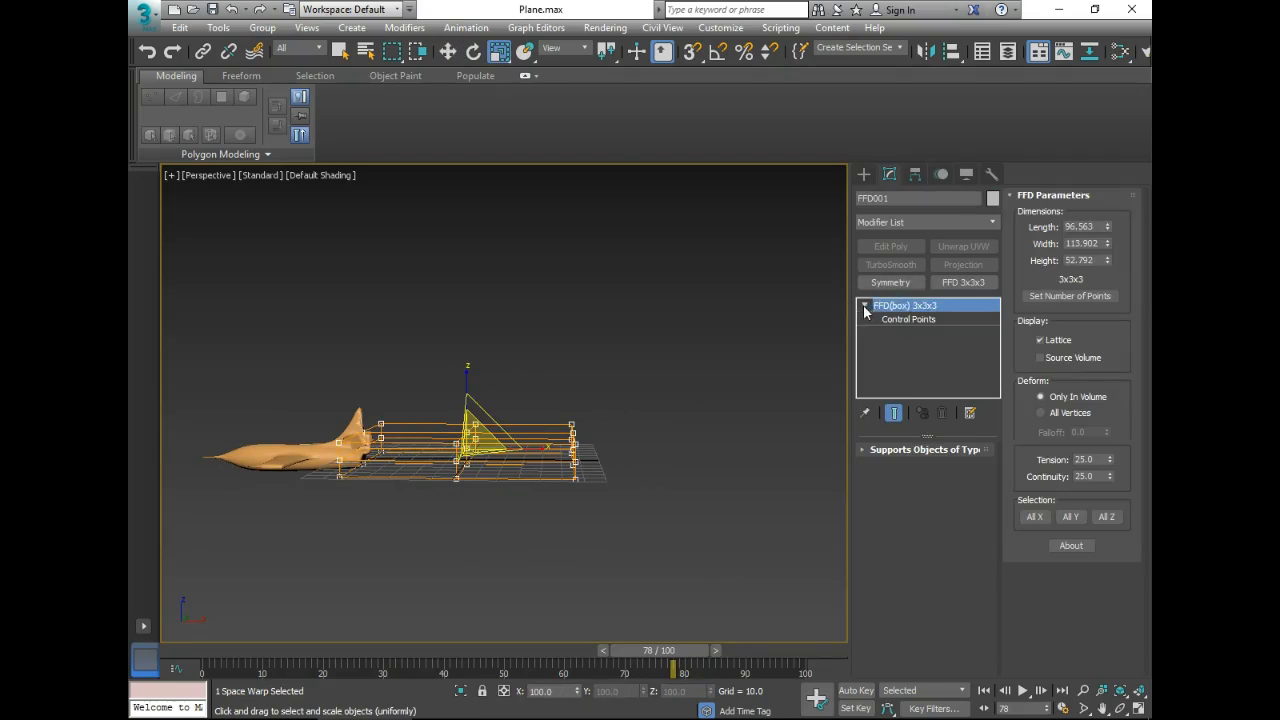
{"action": "left_click", "coordinate": [907, 319]}
{"action": "left_click_drag", "start_coordinate": [618, 380], "coordinate": [550, 502]}
{"action": "left_click_drag", "start_coordinate": [573, 382], "coordinate": [560, 260]}
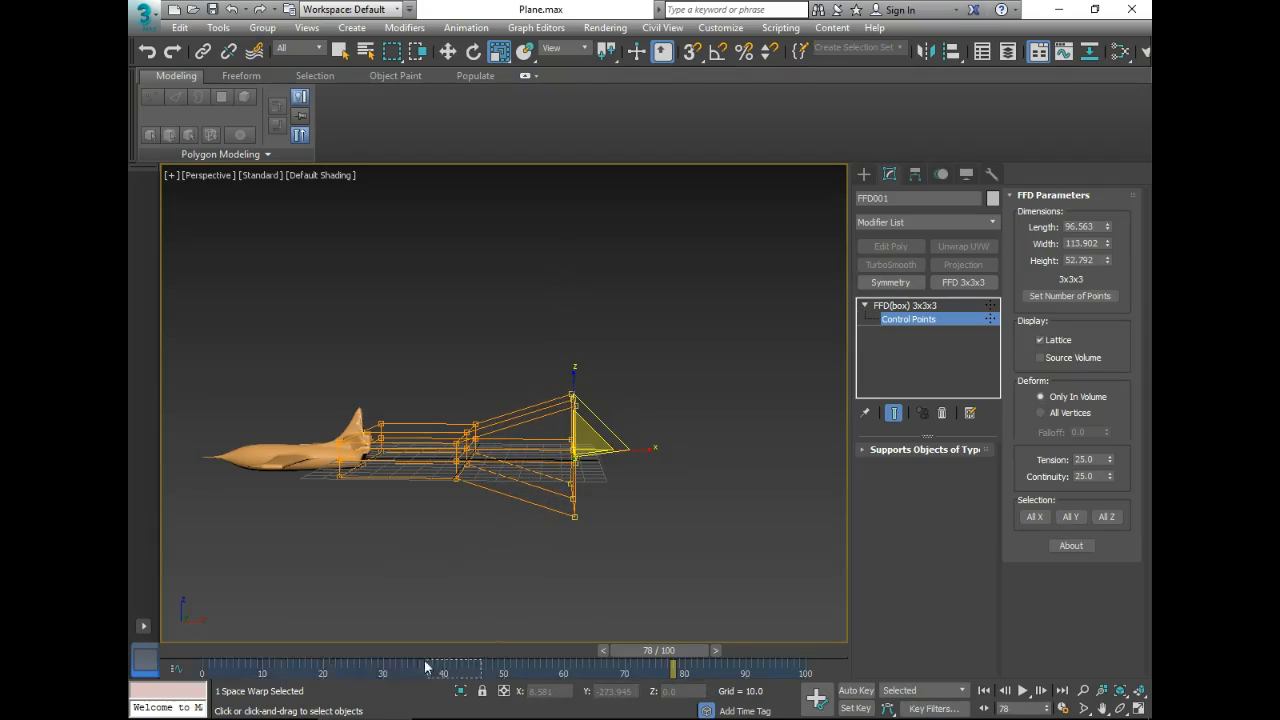
Select the control points at the FFD box's negative X end and scale them up along Z
{"action": "left_click_drag", "start_coordinate": [536, 653], "coordinate": [409, 648]}
{"action": "middle_click_drag", "start_coordinate": [427, 622], "coordinate": [480, 440], "text": "alt"}
{"action": "left_click_drag", "start_coordinate": [371, 385], "coordinate": [434, 480]}
{"action": "middle_click_drag", "start_coordinate": [434, 438], "coordinate": [440, 469]}
{"action": "left_click_drag", "start_coordinate": [421, 539], "coordinate": [455, 691]}
Scrub to frame 100, then play the animation and examine the airplane's deformation from several angles
{"action": "middle_click_drag", "start_coordinate": [545, 465], "coordinate": [577, 527], "text": "alt"}
{"action": "left_click_drag", "start_coordinate": [396, 651], "coordinate": [778, 607]}
{"action": "middle_click_drag", "start_coordinate": [597, 513], "coordinate": [604, 517]}
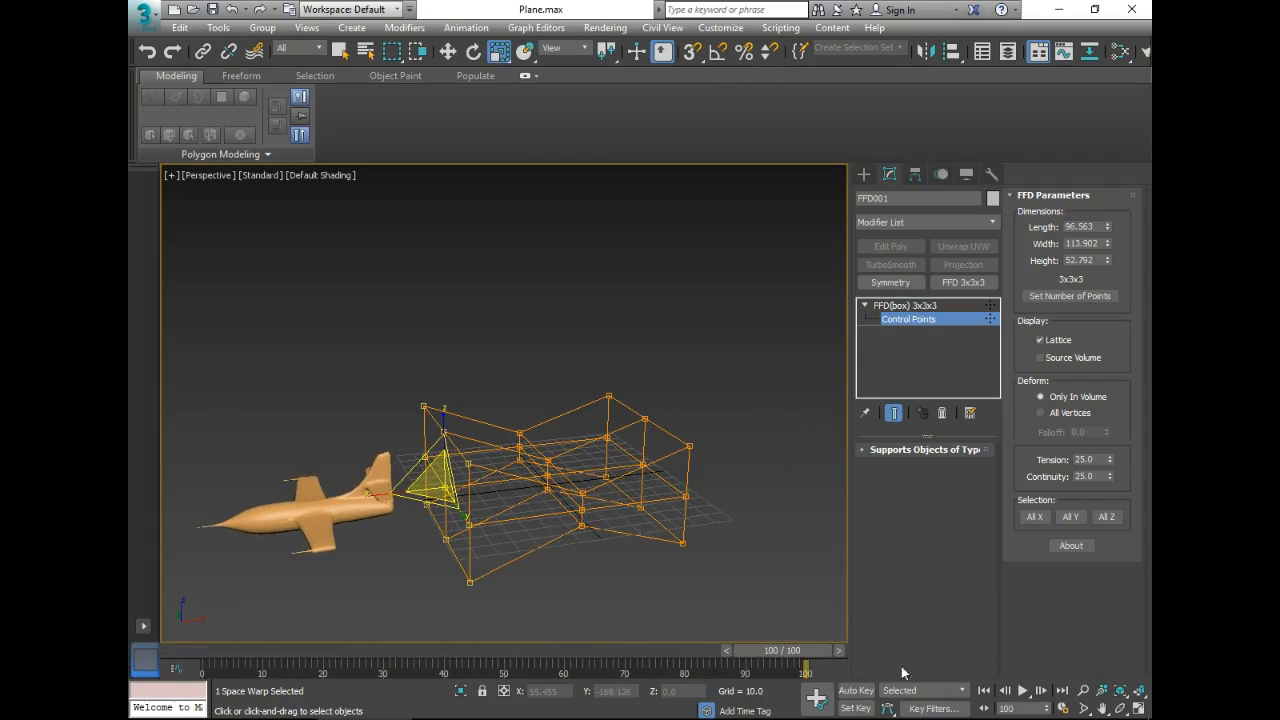
{"action": "left_click", "coordinate": [1023, 690]}
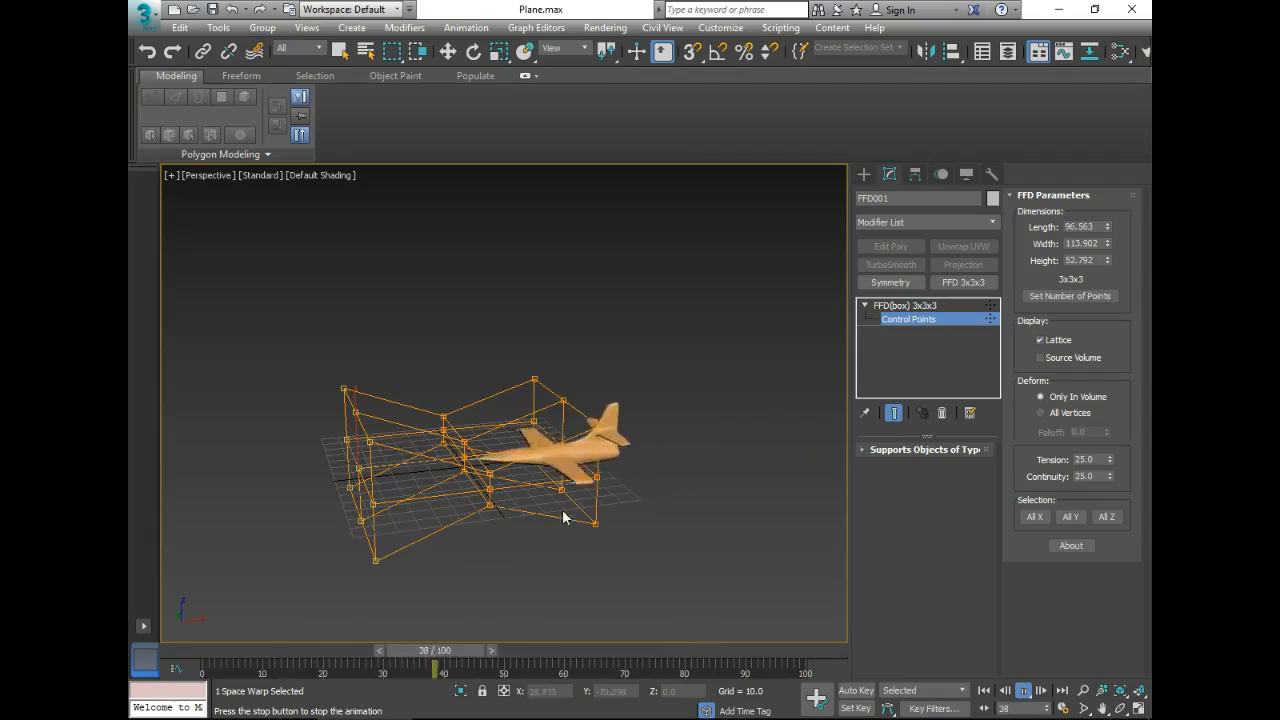
{"action": "middle_click_drag", "start_coordinate": [623, 542], "coordinate": [621, 516], "text": "alt"}
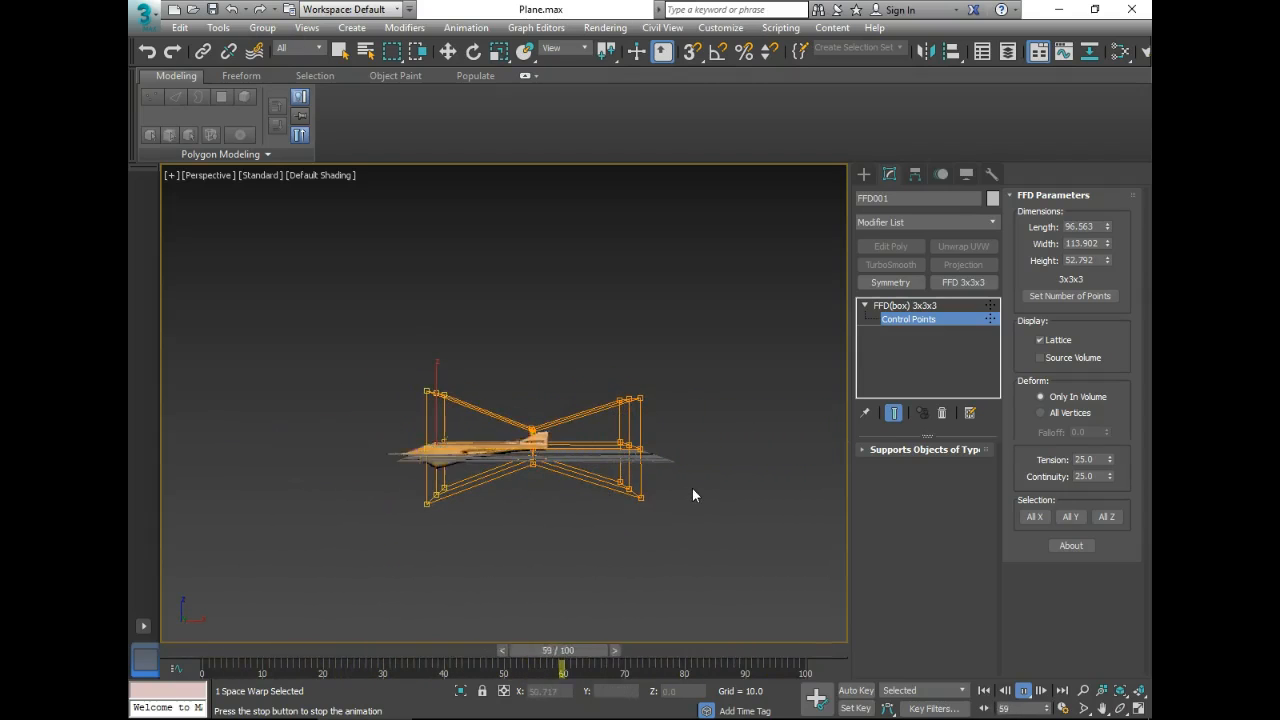
{"action": "middle_click_drag", "start_coordinate": [540, 470], "coordinate": [597, 503], "text": "alt"}
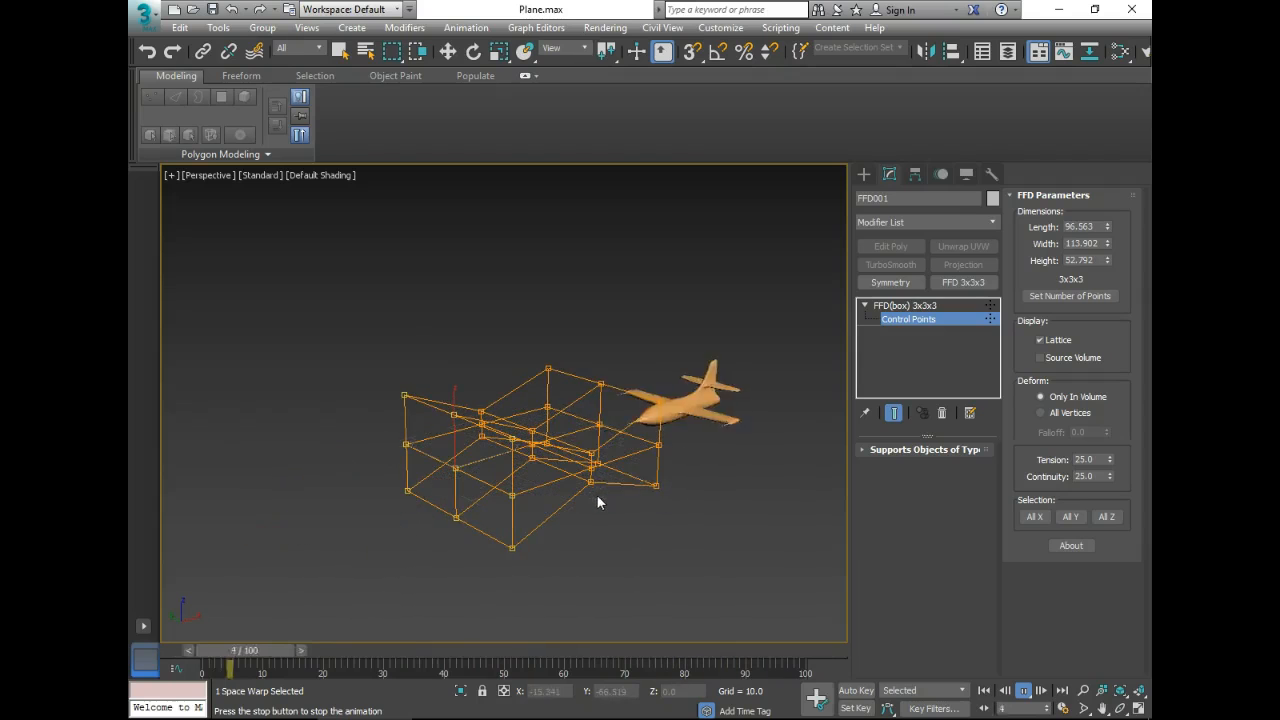
Leave control-point editing, hide the Space Warps category and stop the animation playback
{"action": "left_click", "coordinate": [929, 320]}
{"action": "left_click", "coordinate": [966, 176]}
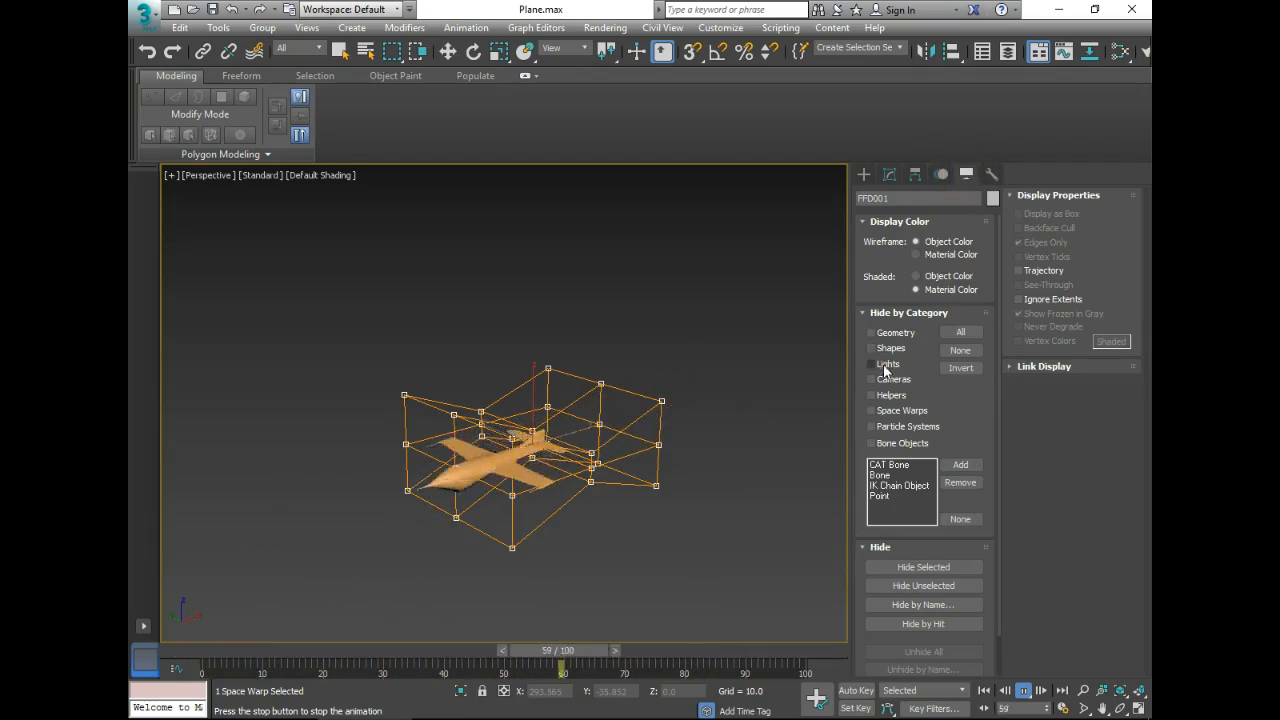
{"action": "left_click", "coordinate": [895, 411]}
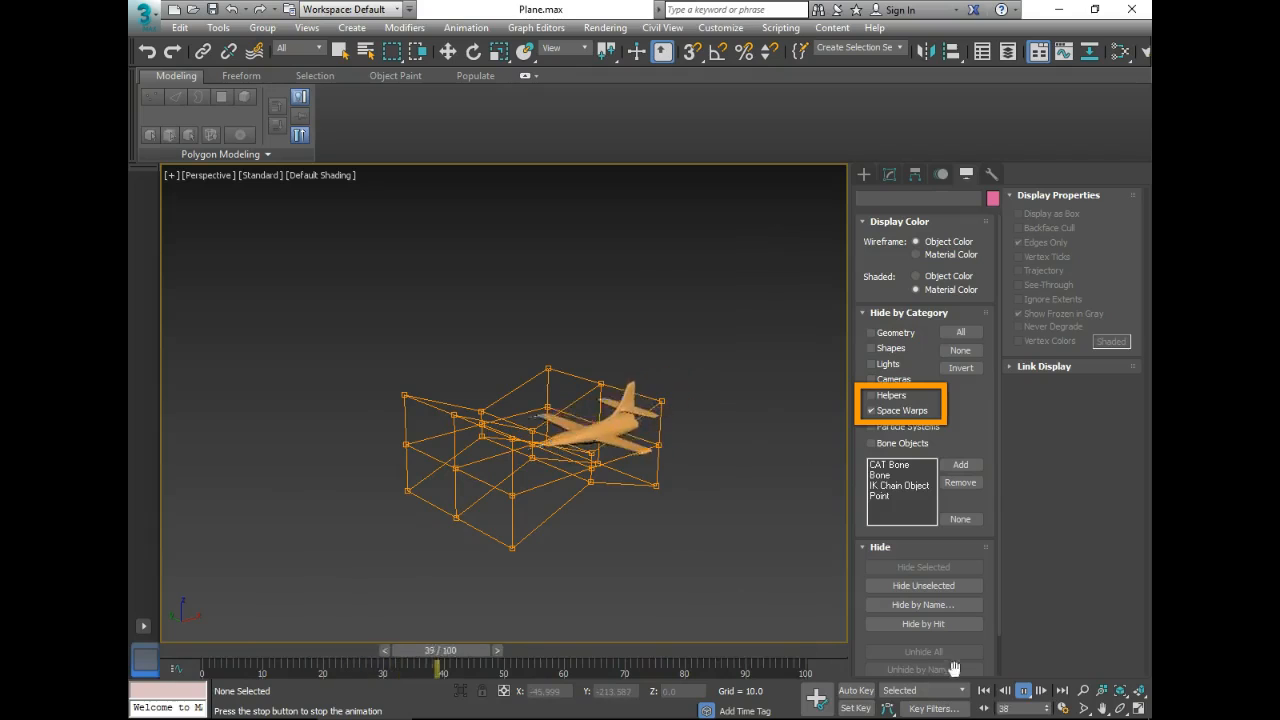
{"action": "left_click", "coordinate": [1025, 690]}
{"action": "key", "text": "w"}
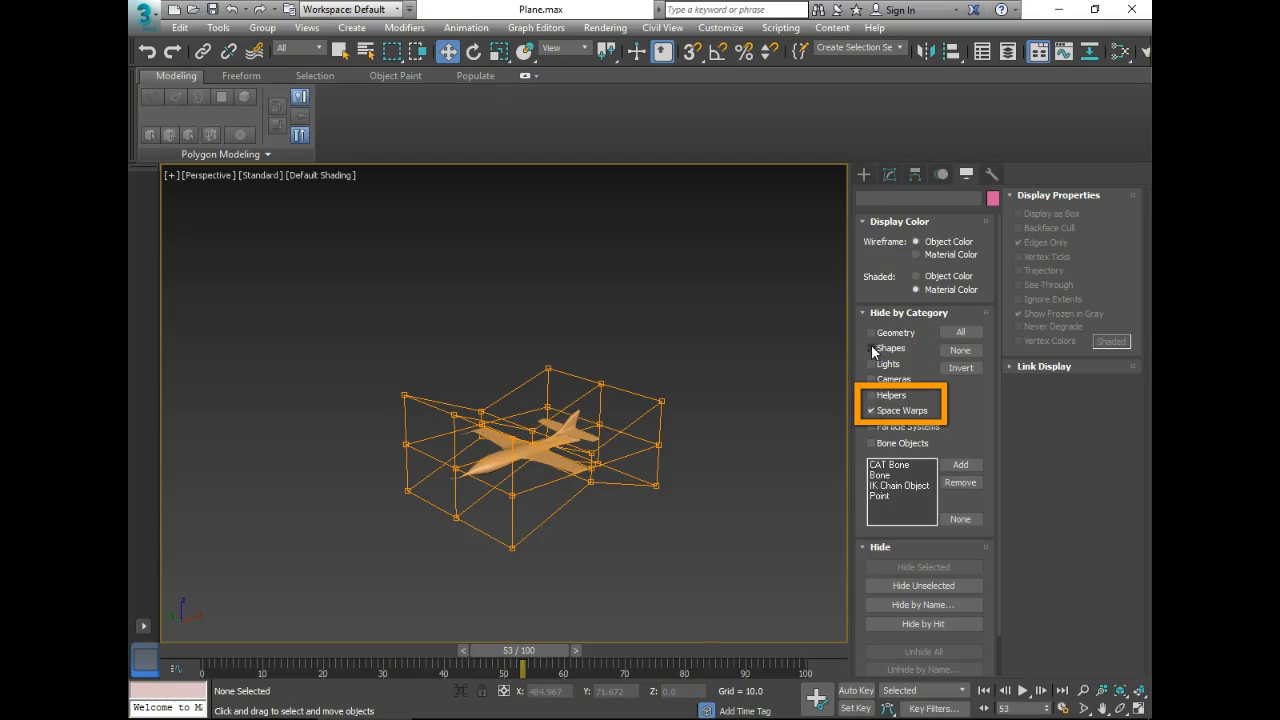
Select the airplane and toggle the category hiding, leaving only Space Warps hidden
{"action": "left_click", "coordinate": [553, 440]}
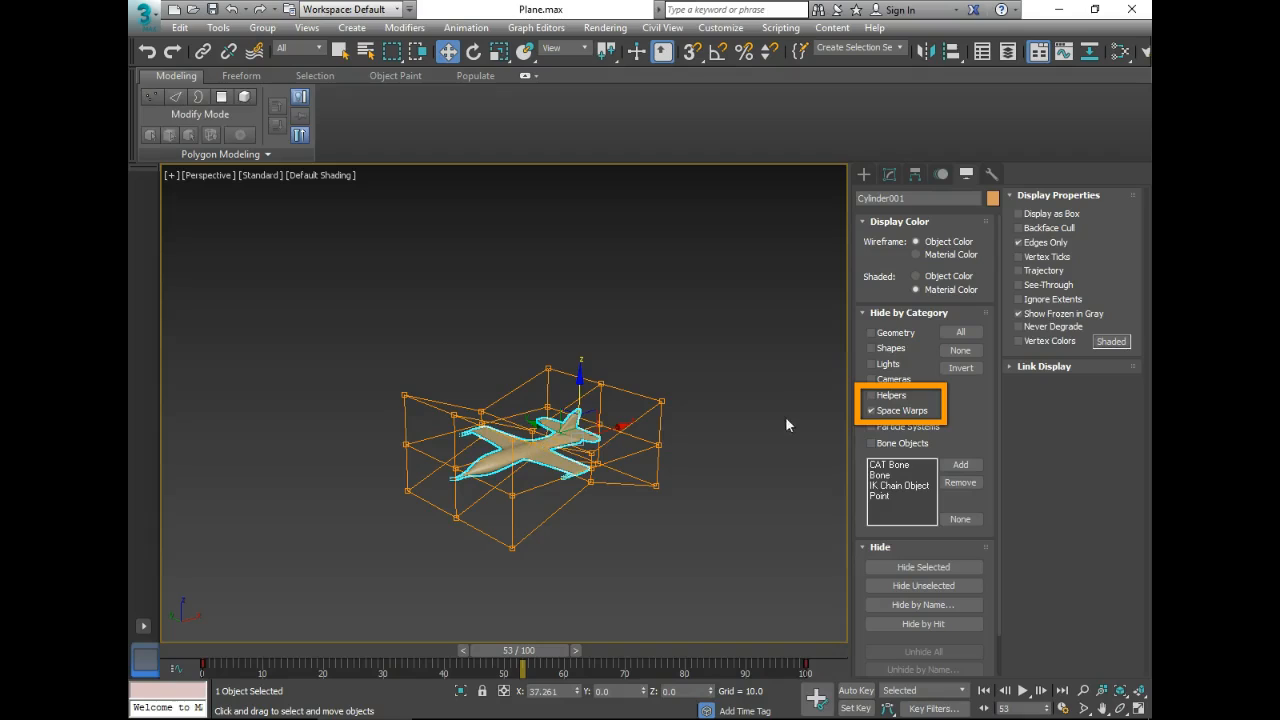
{"action": "left_click", "coordinate": [870, 410]}
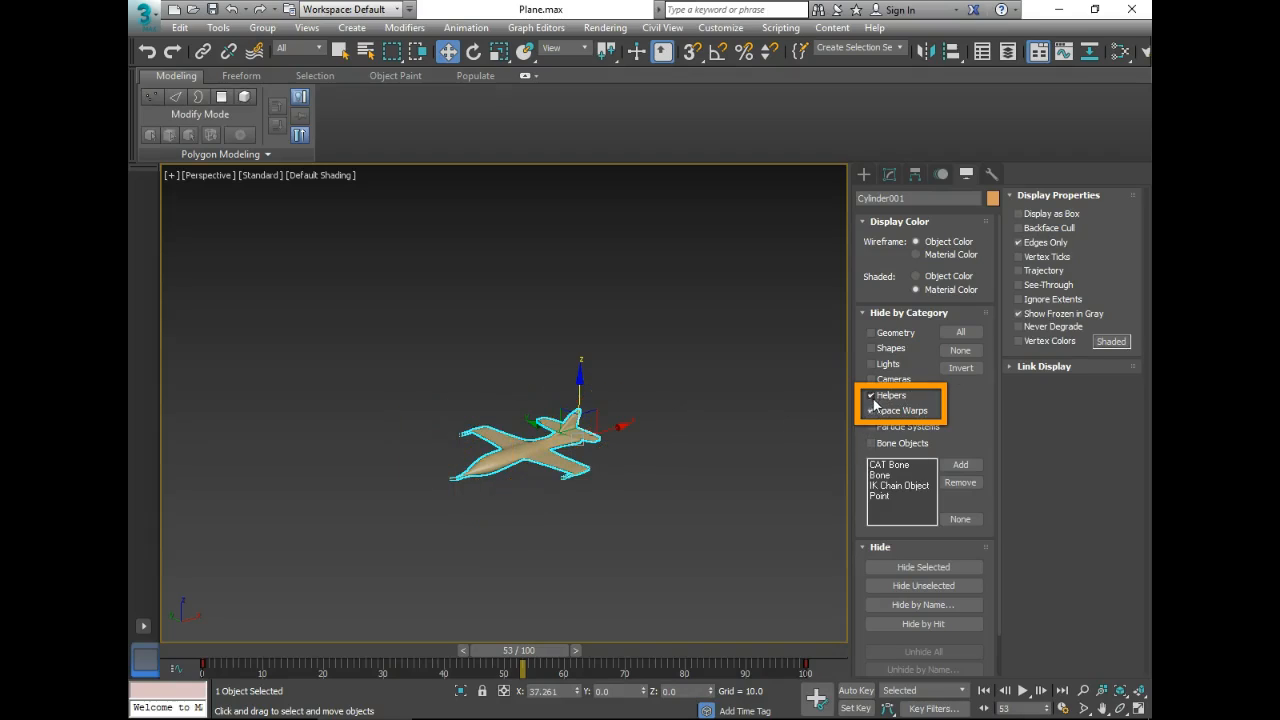
{"action": "left_click", "coordinate": [872, 411]}
{"action": "left_click", "coordinate": [870, 411]}
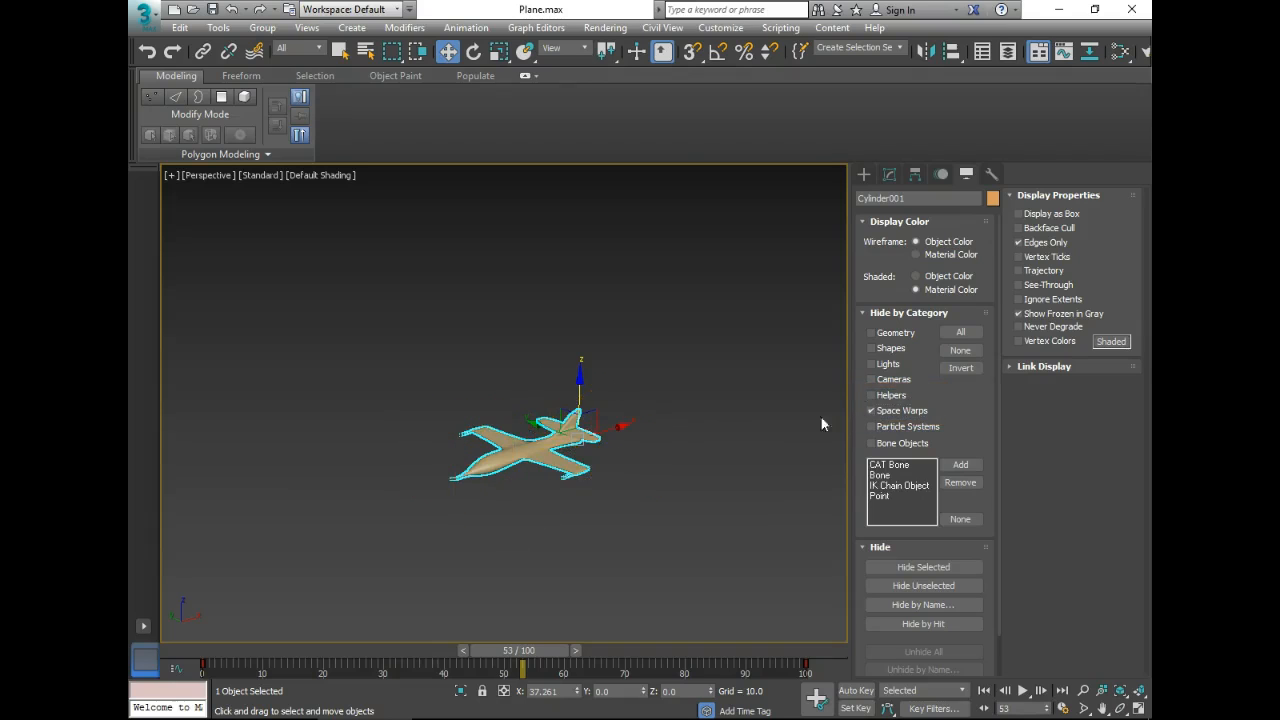
Return to frame 0 and clone the airplane beside the original as a Copy named Plane 2
{"action": "left_click", "coordinate": [592, 520]}
{"action": "left_click_drag", "start_coordinate": [522, 670], "coordinate": [156, 681]}
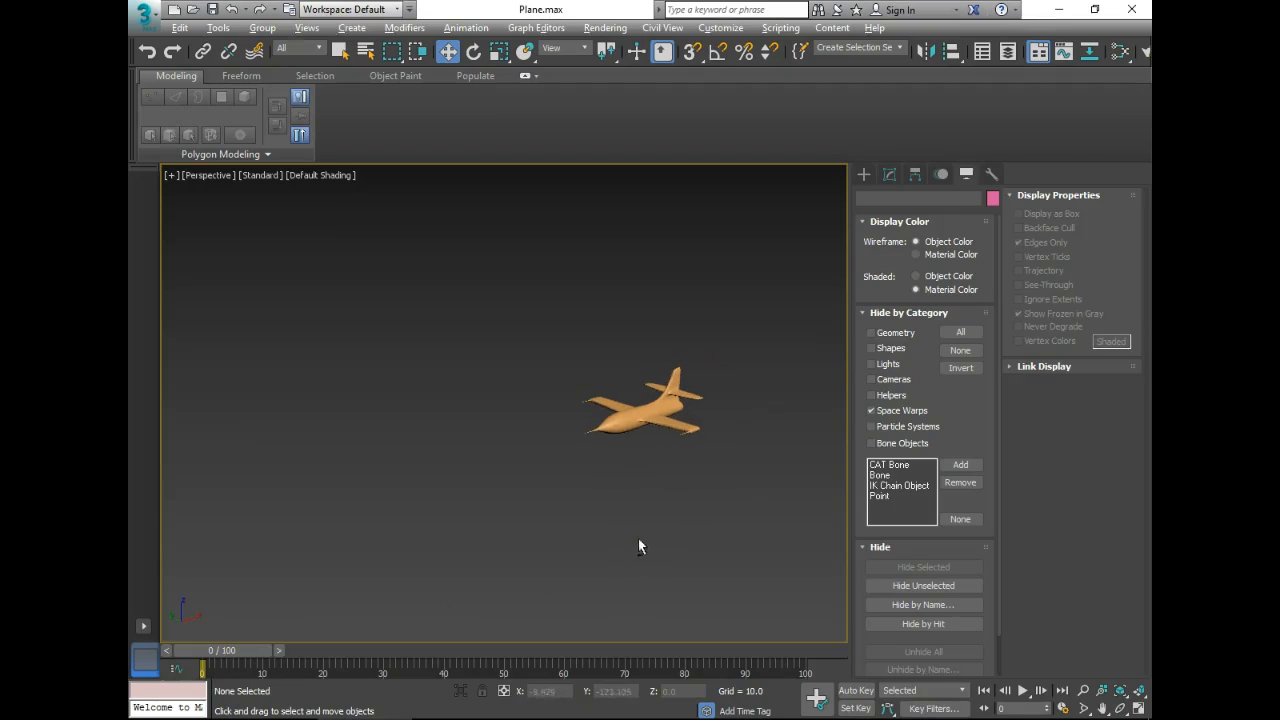
{"action": "left_click", "coordinate": [622, 430]}
{"action": "key", "text": "g"}
{"action": "middle_click_drag", "start_coordinate": [641, 511], "coordinate": [577, 439]}
{"action": "middle_click_drag", "start_coordinate": [669, 342], "coordinate": [608, 407], "text": "alt"}
{"action": "mouse_move", "coordinate": [532, 333]}
{"action": "left_mouse_down", "text": "shift"}
{"action": "mouse_move", "coordinate": [655, 408]}
{"action": "mouse_move", "coordinate": [667, 400]}
{"action": "left_mouse_up", "text": "shift"}
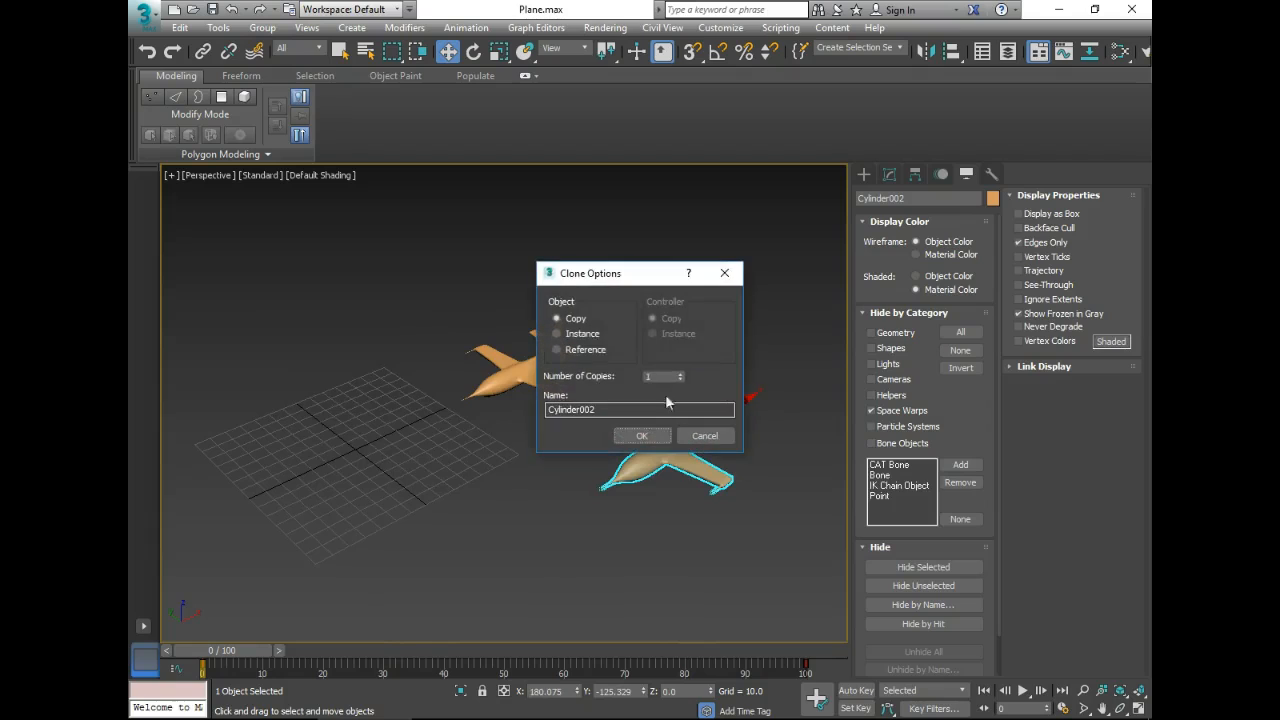
{"action": "type", "text": "Plane 2"}
{"action": "left_click", "coordinate": [644, 440]}
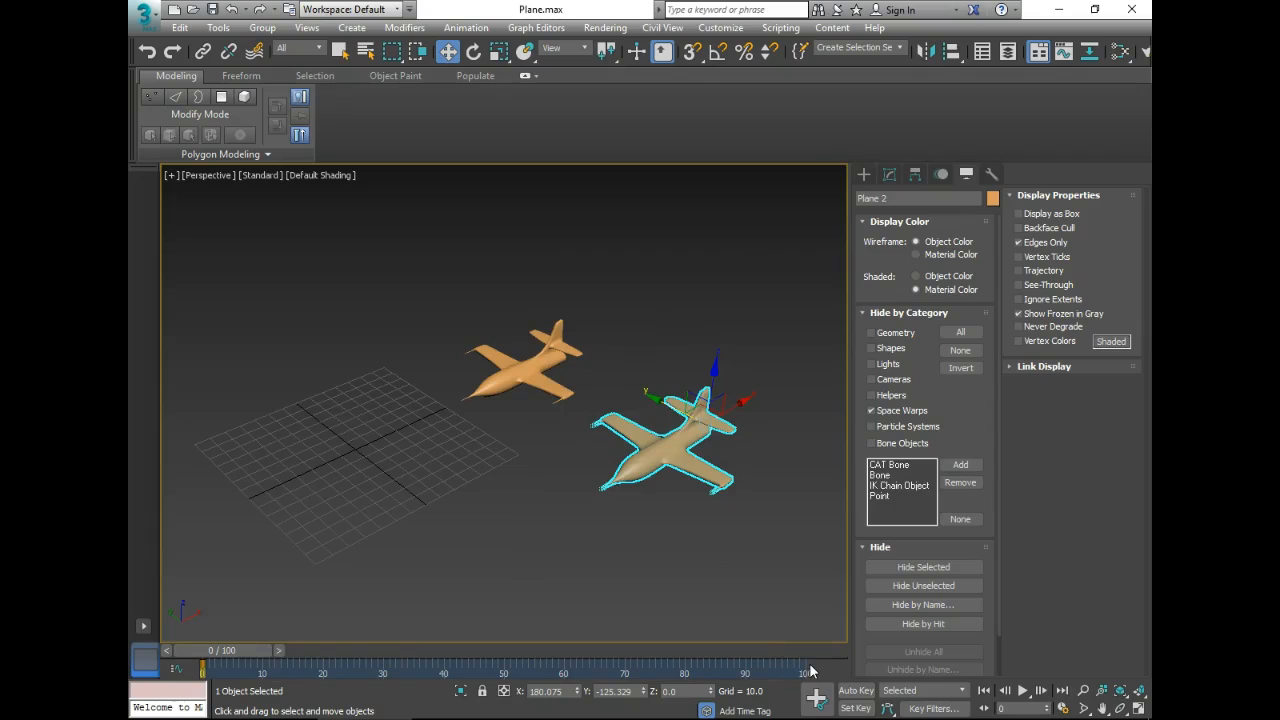
{"action": "left_click_drag", "start_coordinate": [296, 649], "coordinate": [163, 651]}
{"action": "left_click", "coordinate": [716, 538]}
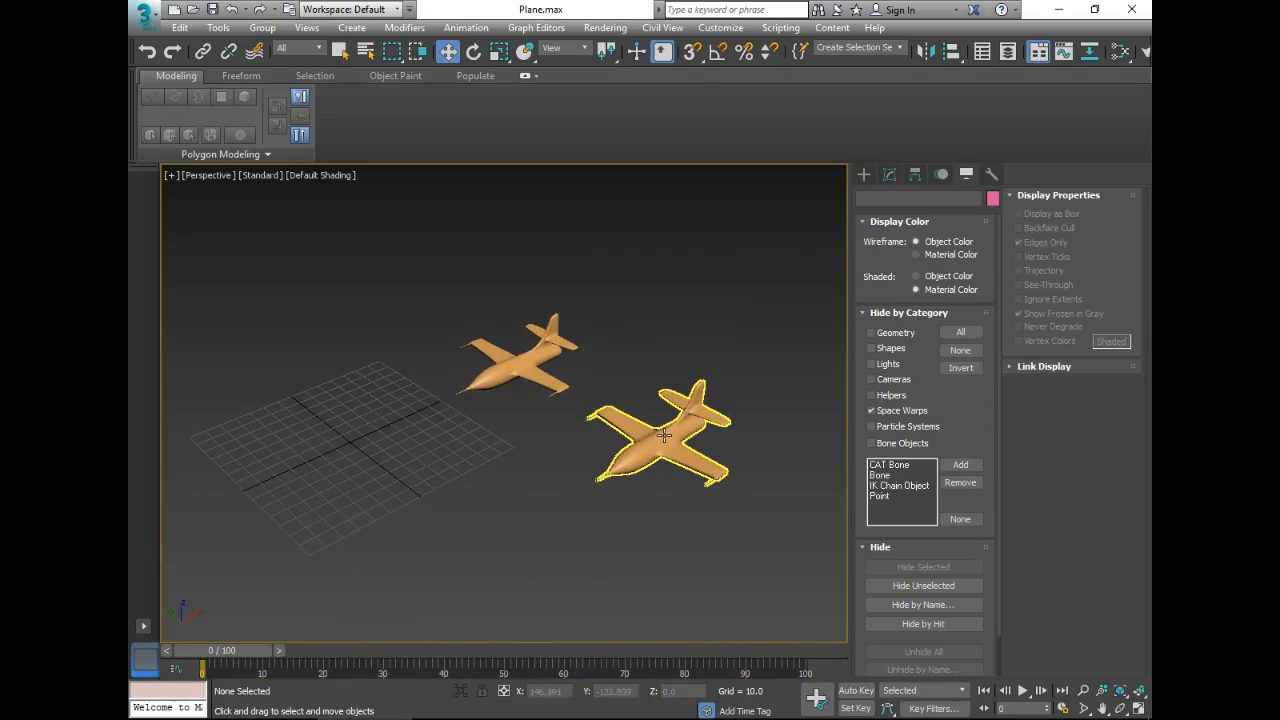
Create a Bomb space warp in front of and slightly below Plane 2's nose, keeping its default parameters
{"action": "left_click", "coordinate": [864, 174]}
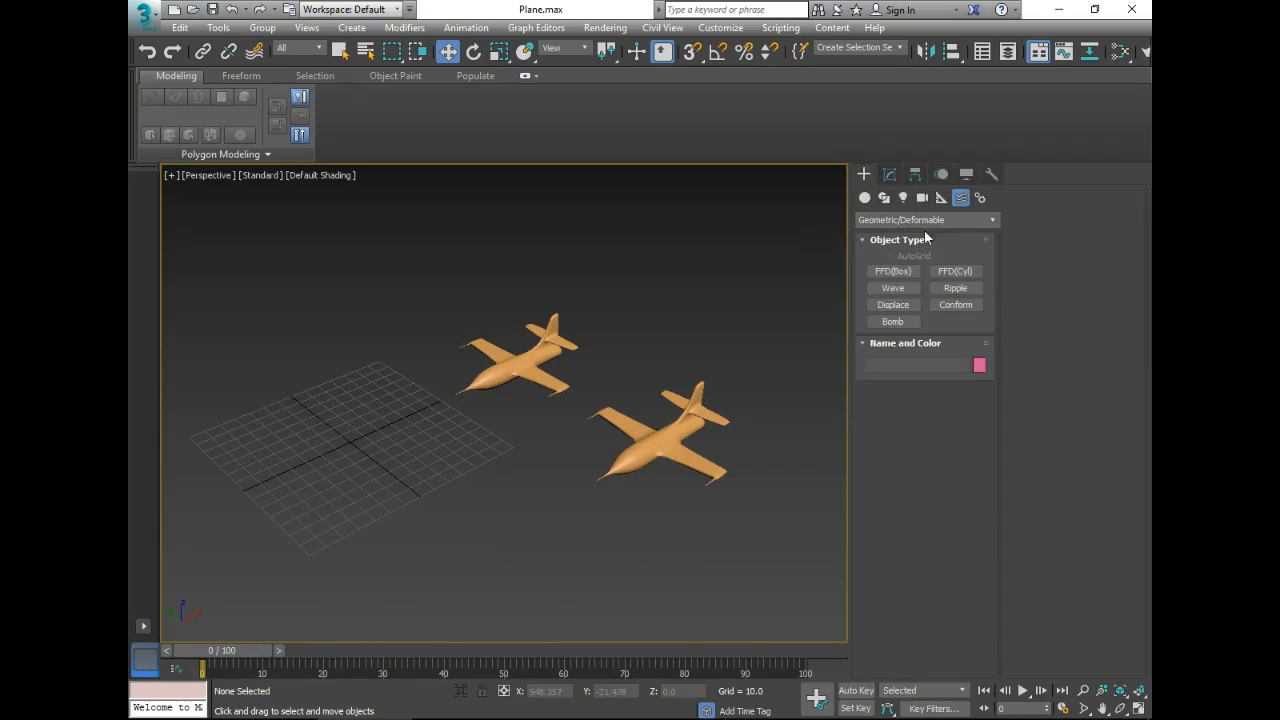
{"action": "left_click", "coordinate": [892, 321]}
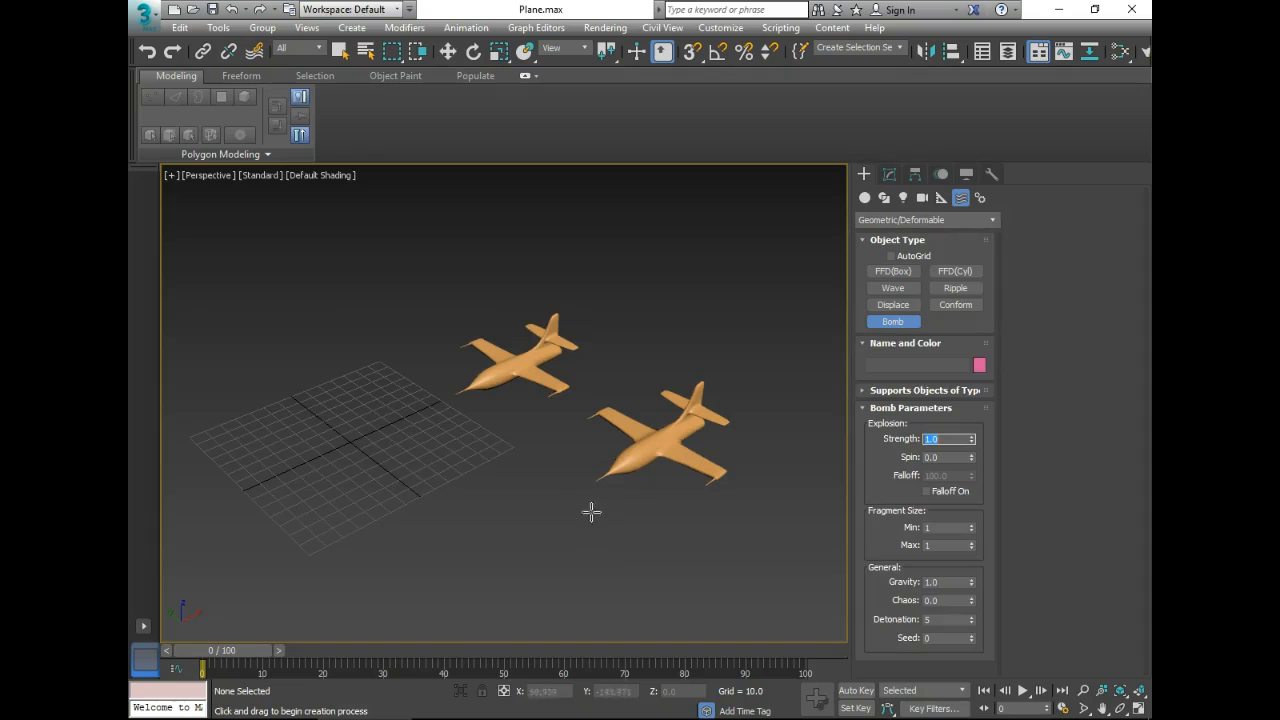
{"action": "left_click", "coordinate": [602, 522]}
{"action": "scroll", "coordinate": [620, 540], "scroll_direction": "up", "scroll_amount": 5}
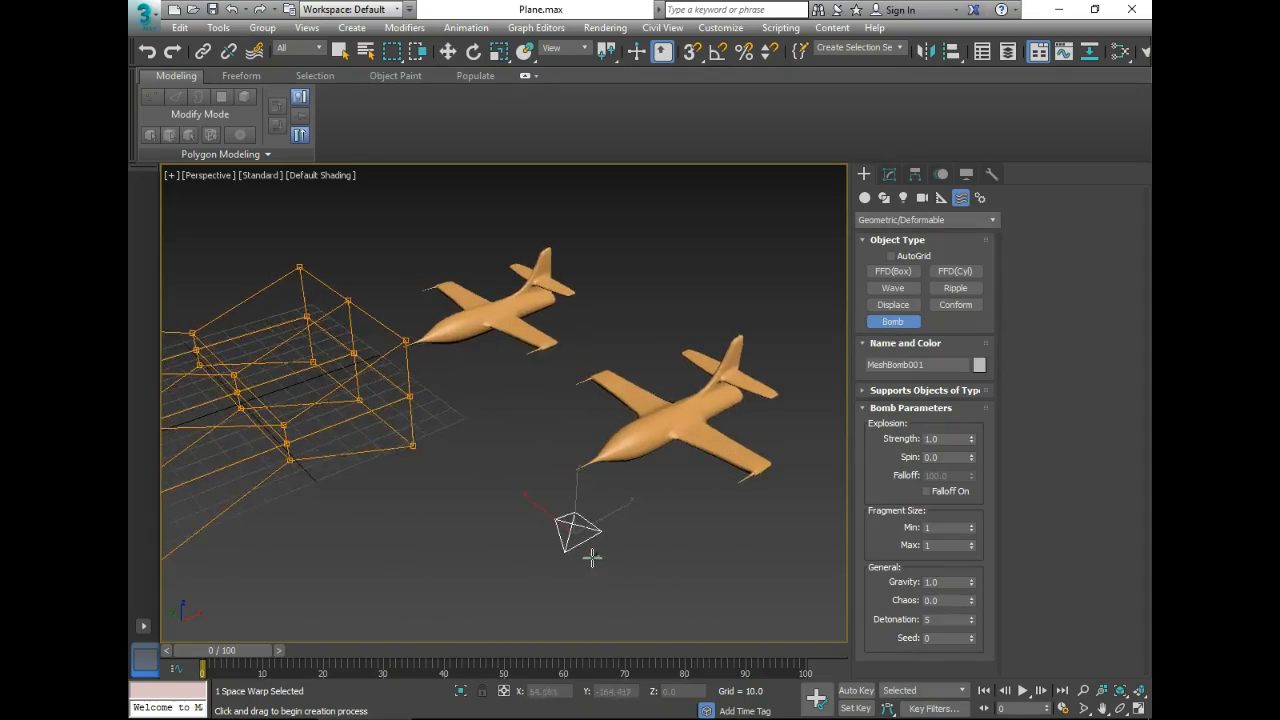
{"action": "scroll", "coordinate": [567, 524], "scroll_direction": "up", "scroll_amount": 2}
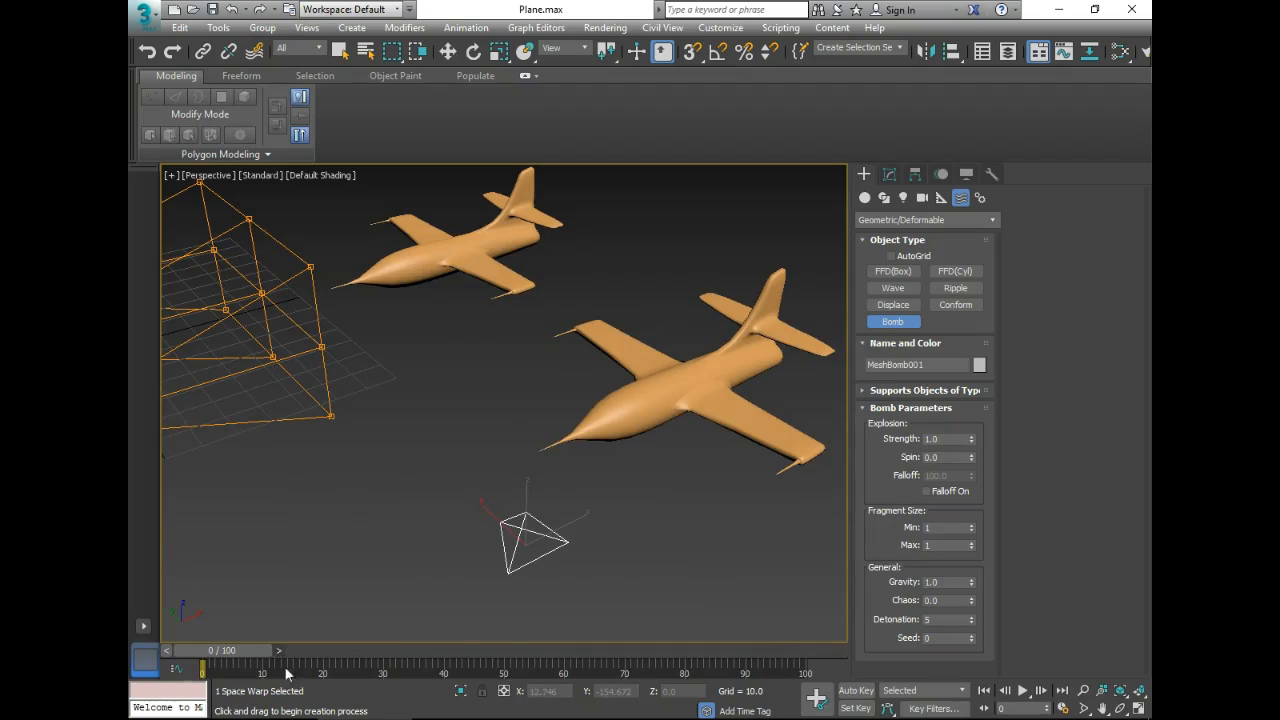
{"action": "scroll", "coordinate": [631, 450], "scroll_direction": "down", "scroll_amount": 1}
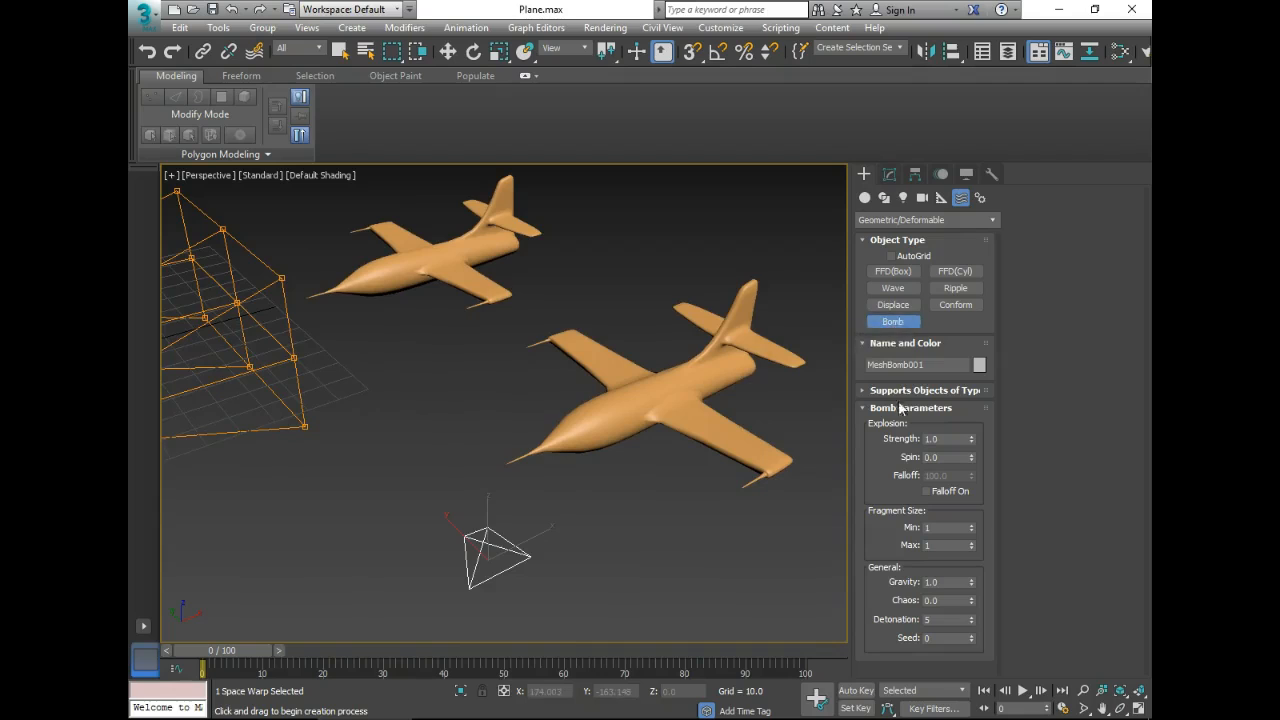
{"action": "right_click", "coordinate": [543, 527]}
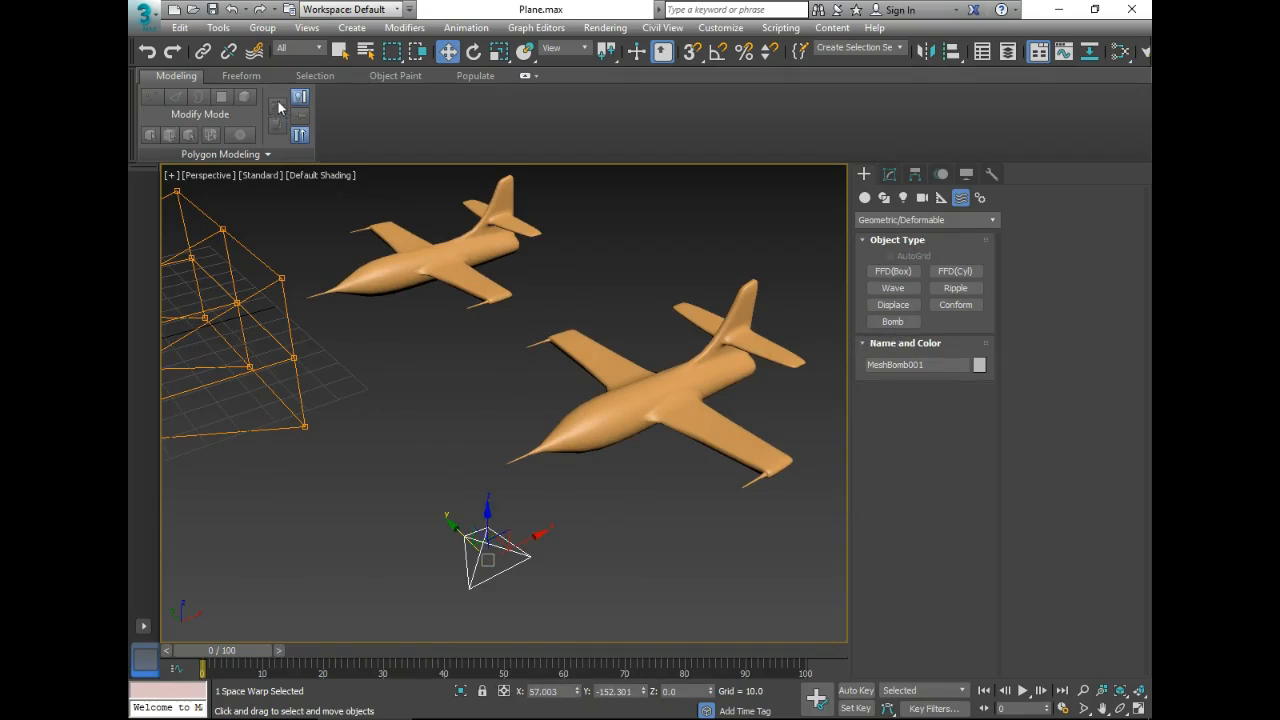
Bind Plane 2 to the Bomb space warp and scrub the timeline to frame 15 to check the explosion
{"action": "left_click", "coordinate": [254, 51]}
{"action": "left_click_drag", "start_coordinate": [520, 556], "coordinate": [593, 583]}
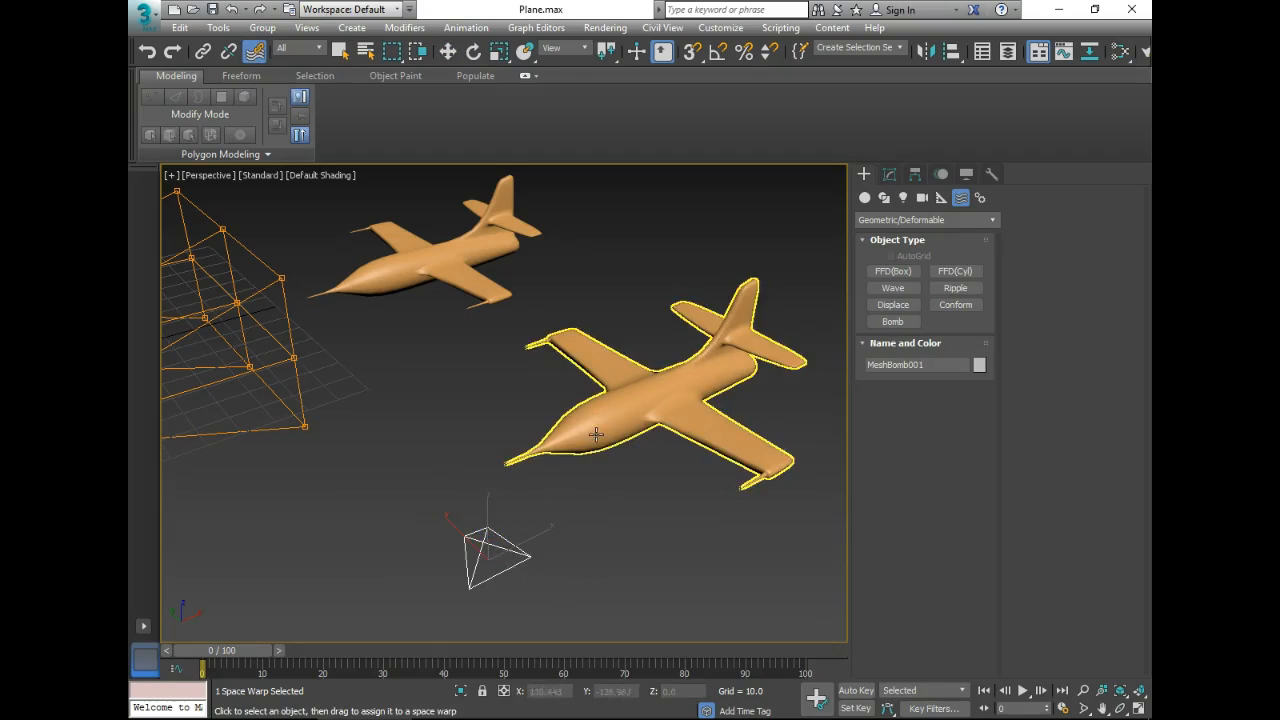
{"action": "left_click_drag", "start_coordinate": [598, 415], "coordinate": [508, 555]}
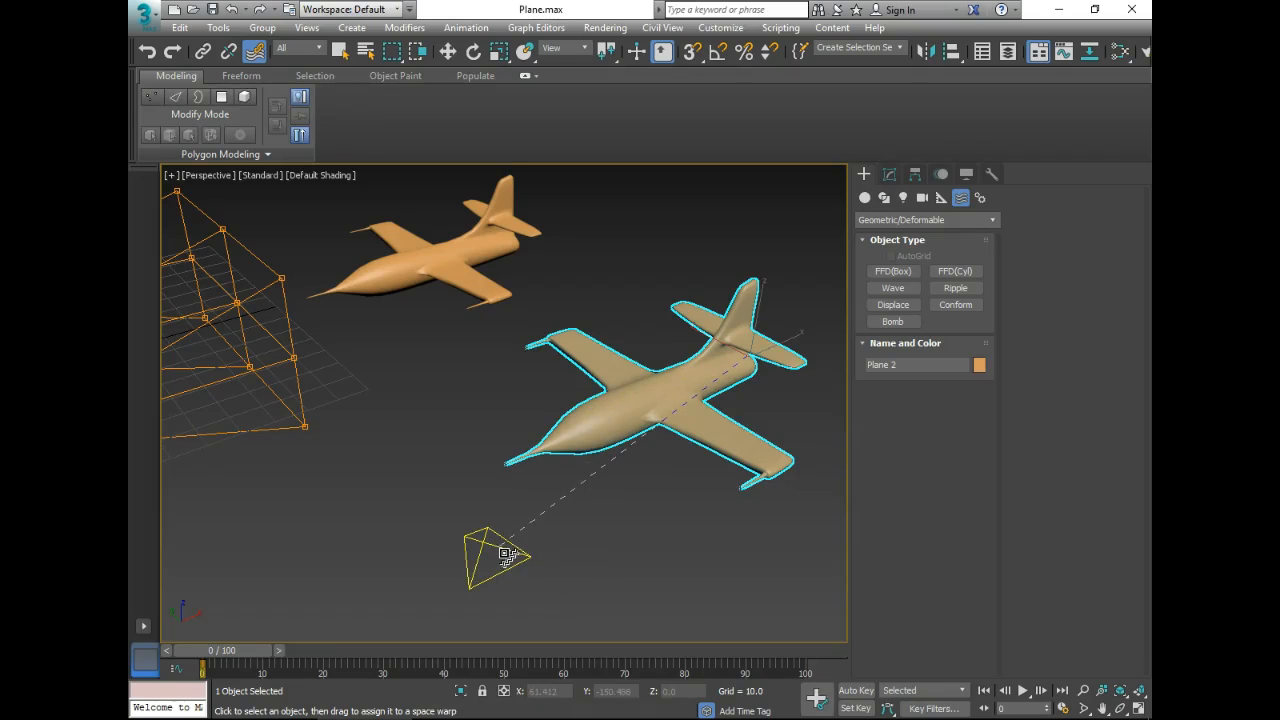
{"action": "left_click_drag", "start_coordinate": [505, 553], "coordinate": [506, 554]}
{"action": "middle_click_drag", "start_coordinate": [634, 517], "coordinate": [630, 518]}
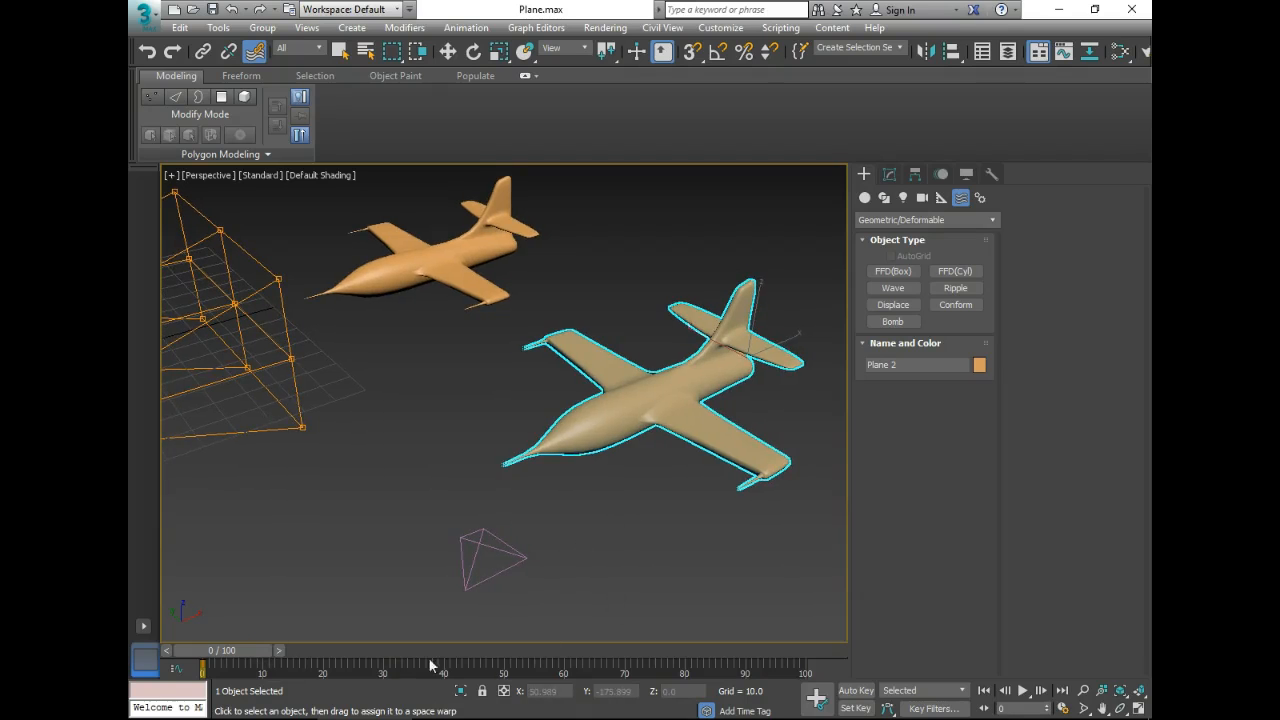
{"action": "left_click_drag", "start_coordinate": [598, 672], "coordinate": [315, 667]}
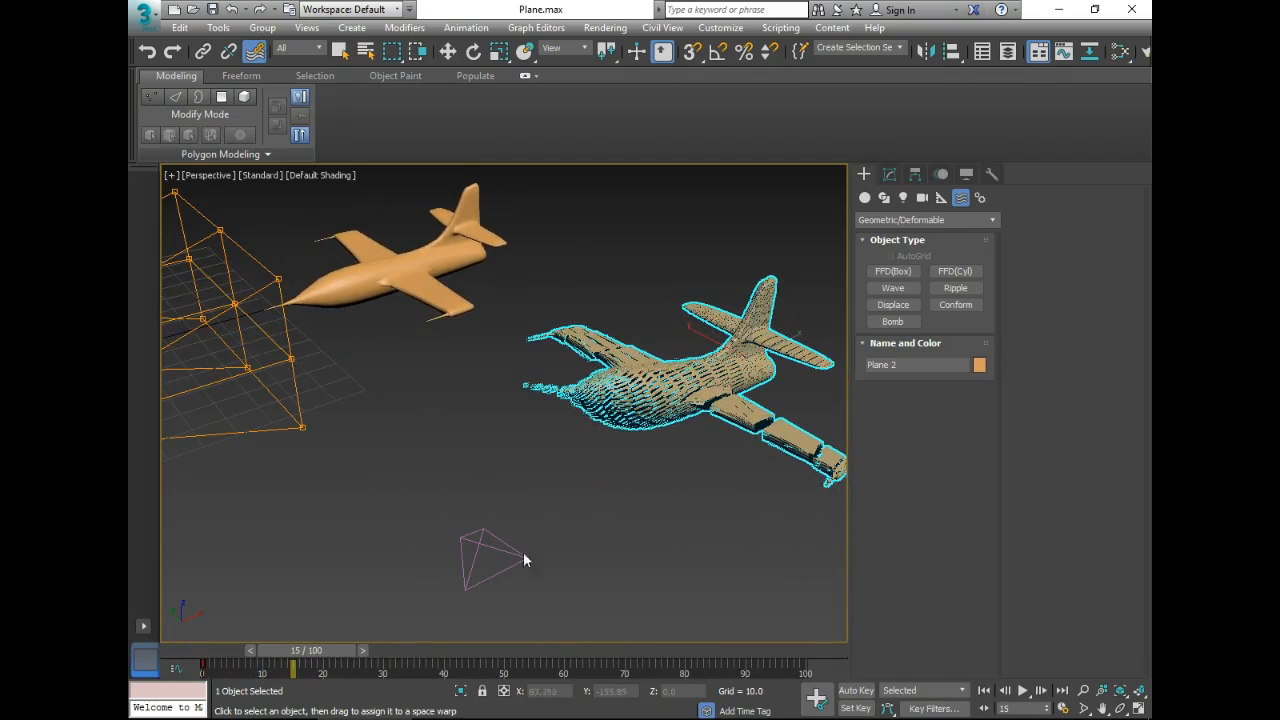
Move the bomb closer to Plane 2, to about X 76.5, Y -128.6, and open its parameters at frame 13
{"action": "left_click", "coordinate": [508, 556]}
{"action": "key", "text": "w"}
{"action": "left_click_drag", "start_coordinate": [516, 545], "coordinate": [623, 500]}
{"action": "middle_click_drag", "start_coordinate": [658, 501], "coordinate": [712, 515]}
{"action": "left_click_drag", "start_coordinate": [538, 553], "coordinate": [477, 531]}
{"action": "middle_click_drag", "start_coordinate": [477, 531], "coordinate": [507, 524], "text": "alt"}
{"action": "scroll", "coordinate": [620, 480], "scroll_direction": "down", "scroll_amount": 3}
{"action": "scroll", "coordinate": [597, 498], "scroll_direction": "up", "scroll_amount": 6}
{"action": "scroll", "coordinate": [597, 501], "scroll_direction": "down", "scroll_amount": 3}
{"action": "scroll", "coordinate": [549, 487], "scroll_direction": "down", "scroll_amount": 3}
{"action": "mouse_move", "coordinate": [327, 650]}
{"action": "left_mouse_down"}
{"action": "mouse_move", "coordinate": [357, 652]}
{"action": "mouse_move", "coordinate": [262, 654]}
{"action": "mouse_move", "coordinate": [317, 662]}
{"action": "left_mouse_up"}
{"action": "key", "text": "w"}
{"action": "left_click", "coordinate": [890, 175]}
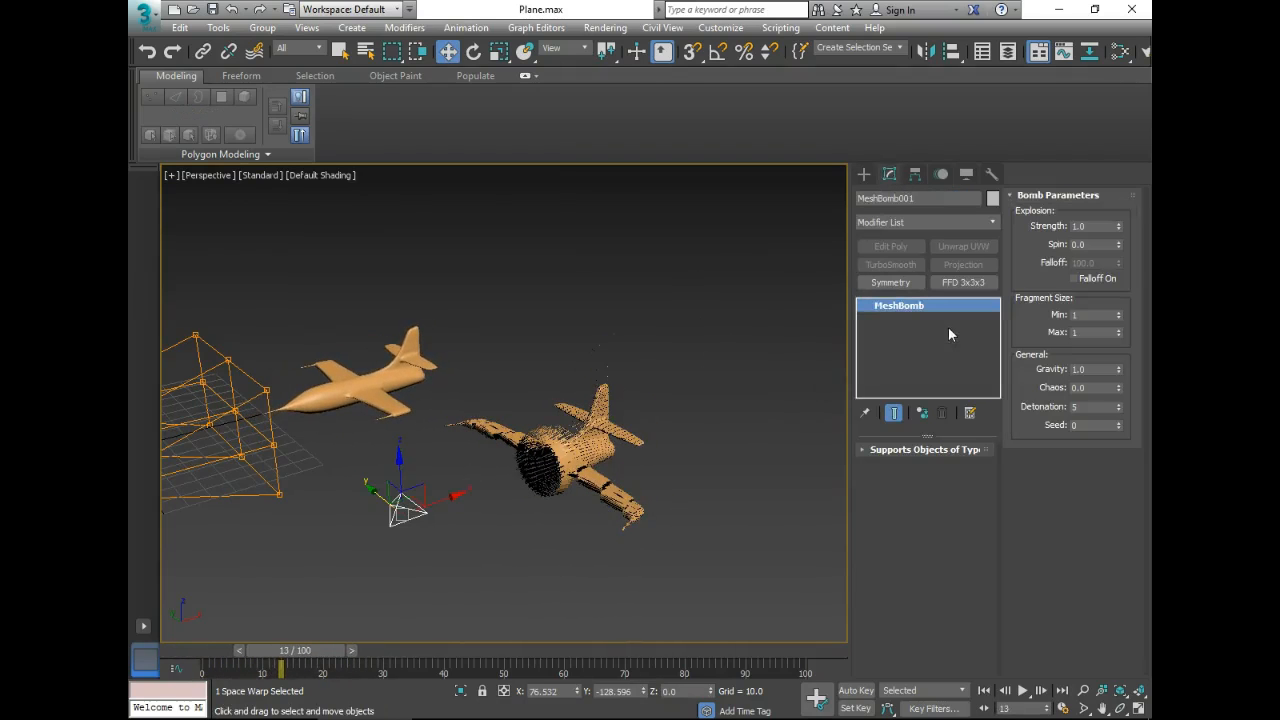
Try larger minimum and maximum fragment sizes on the bomb, and set both back to 1
{"action": "left_click_drag", "start_coordinate": [1119, 316], "coordinate": [1120, 278]}
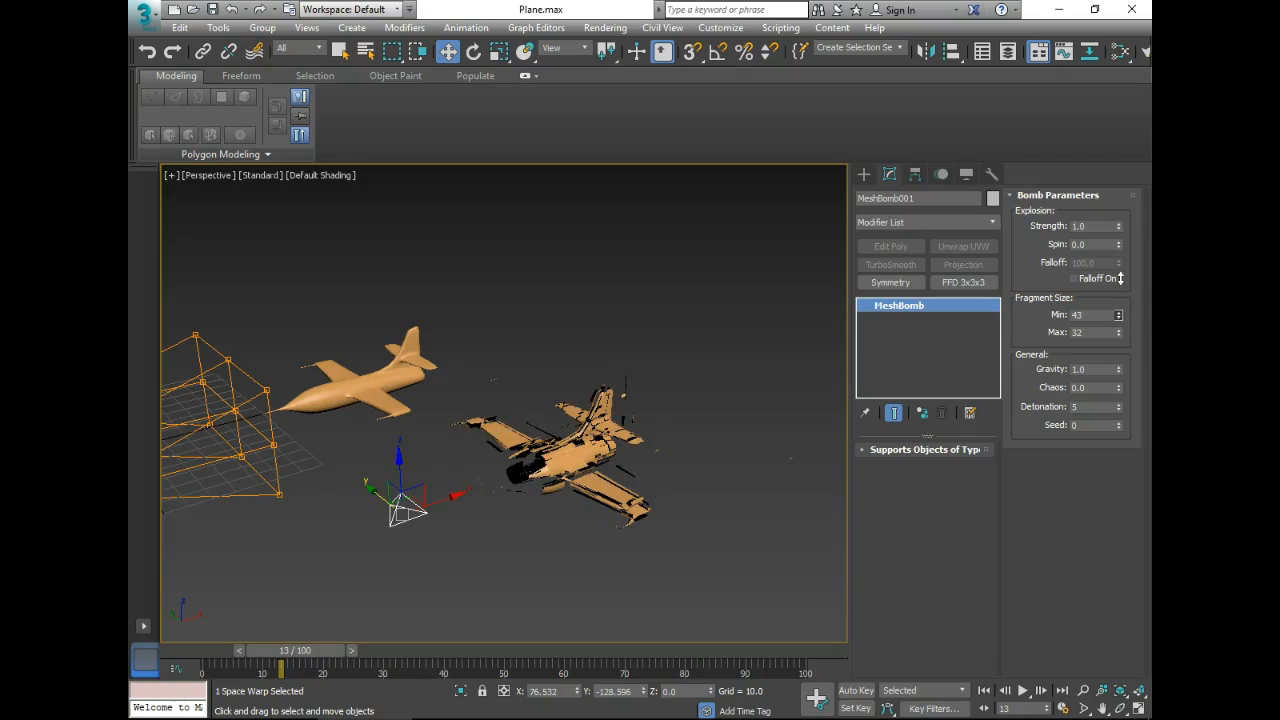
{"action": "type", "text": "1"}
{"action": "left_click", "coordinate": [1092, 333]}
{"action": "key", "text": "Tab"}
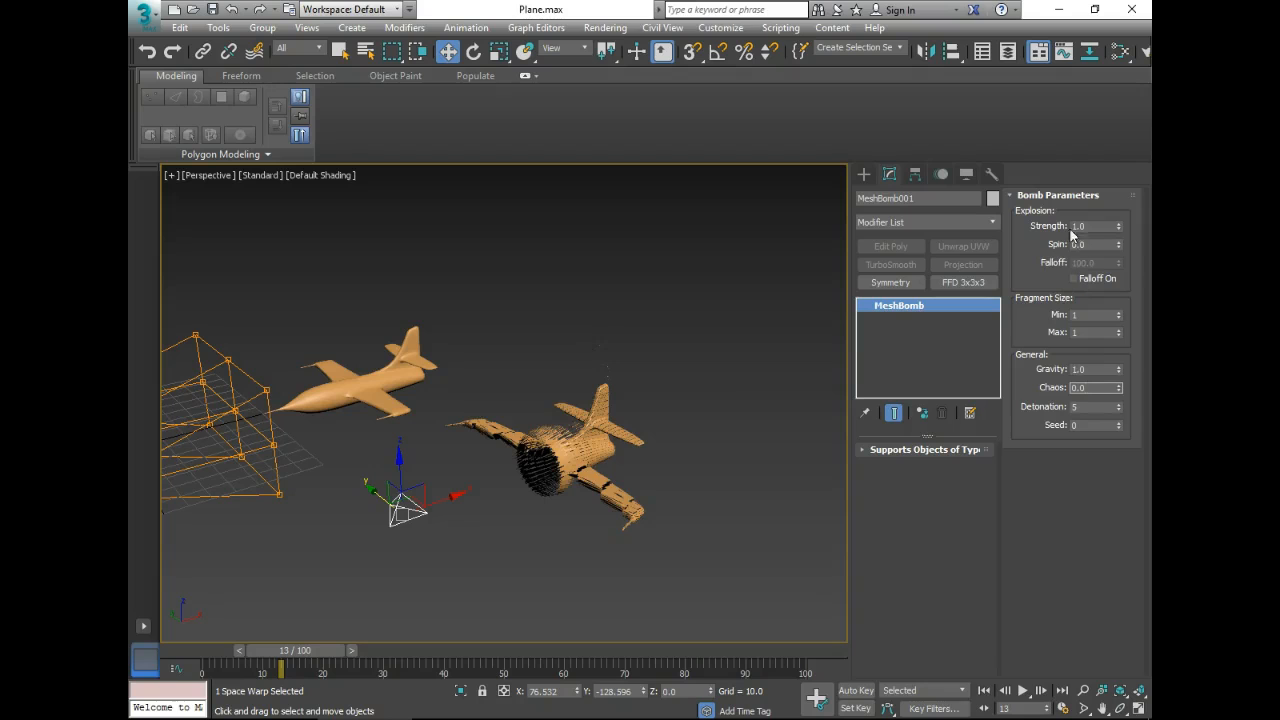
Set the bomb's explosion strength to 0.68 and its spin to 0.41
{"action": "mouse_move", "coordinate": [1119, 227]}
{"action": "left_mouse_down"}
{"action": "mouse_move", "coordinate": [1120, 123]}
{"action": "mouse_move", "coordinate": [1114, 263]}
{"action": "mouse_move", "coordinate": [1120, 192]}
{"action": "mouse_move", "coordinate": [1123, 215]}
{"action": "left_mouse_up"}
{"action": "left_click_drag", "start_coordinate": [1117, 333], "coordinate": [1127, 365]}
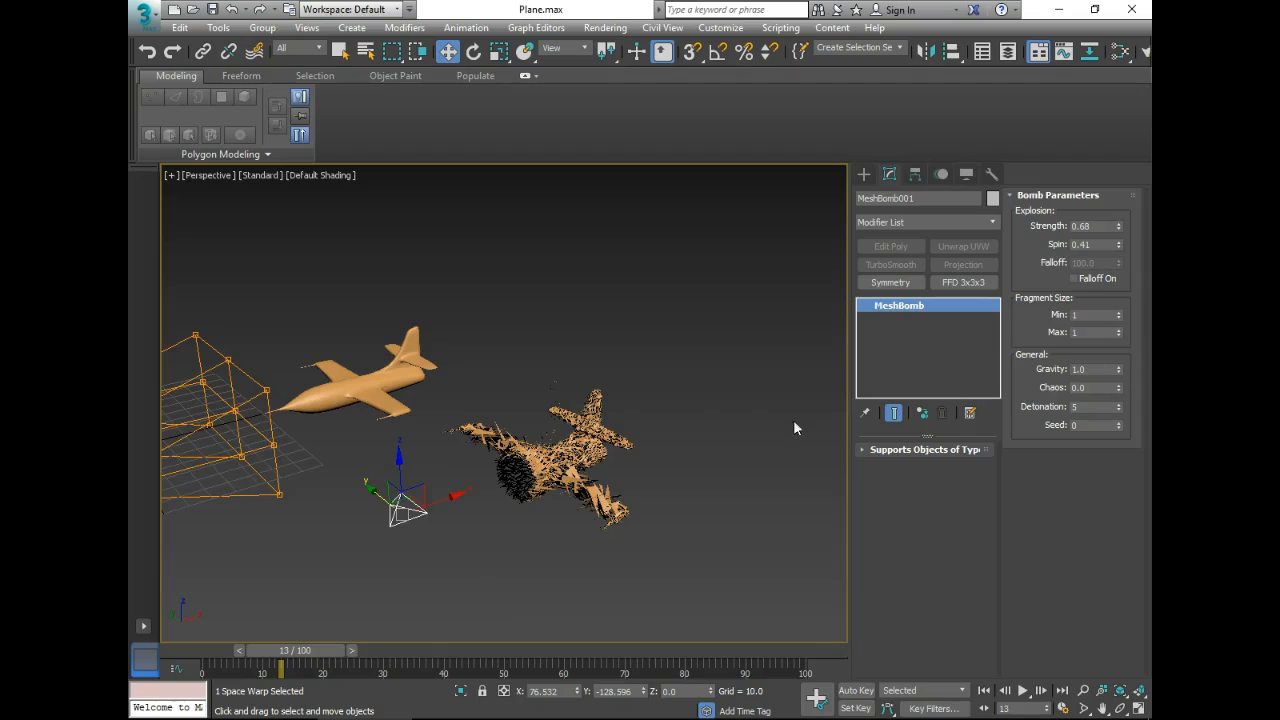
Scrub the timeline forward and back to frame 16, examining Plane 2's explosion up close and from farther away
{"action": "middle_click_drag", "start_coordinate": [549, 471], "coordinate": [323, 647]}
{"action": "scroll", "coordinate": [557, 471], "scroll_direction": "up", "scroll_amount": 4}
{"action": "scroll", "coordinate": [503, 526], "scroll_direction": "down", "scroll_amount": 2}
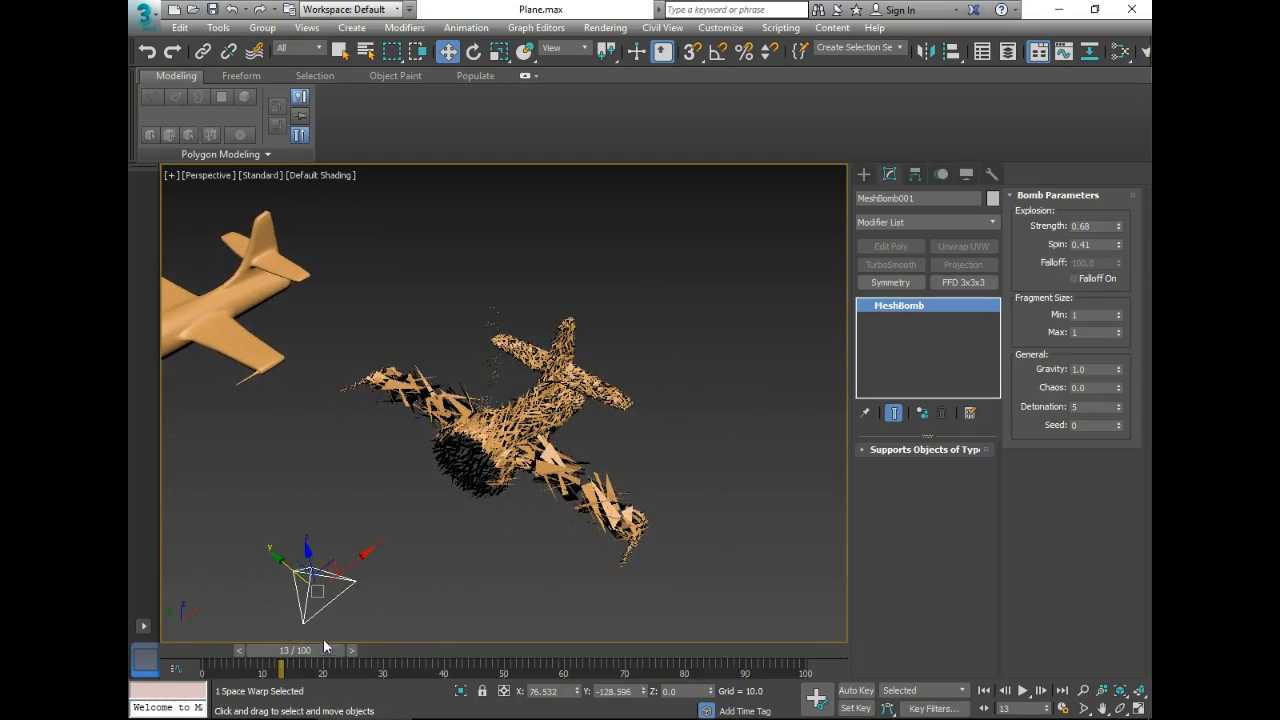
{"action": "left_click_drag", "start_coordinate": [316, 652], "coordinate": [841, 636]}
{"action": "scroll", "coordinate": [628, 555], "scroll_direction": "down", "scroll_amount": 5}
{"action": "middle_click_drag", "start_coordinate": [628, 555], "coordinate": [625, 519], "text": "alt"}
{"action": "left_click_drag", "start_coordinate": [790, 650], "coordinate": [300, 657]}
{"action": "scroll", "coordinate": [429, 423], "scroll_direction": "up", "scroll_amount": 10}
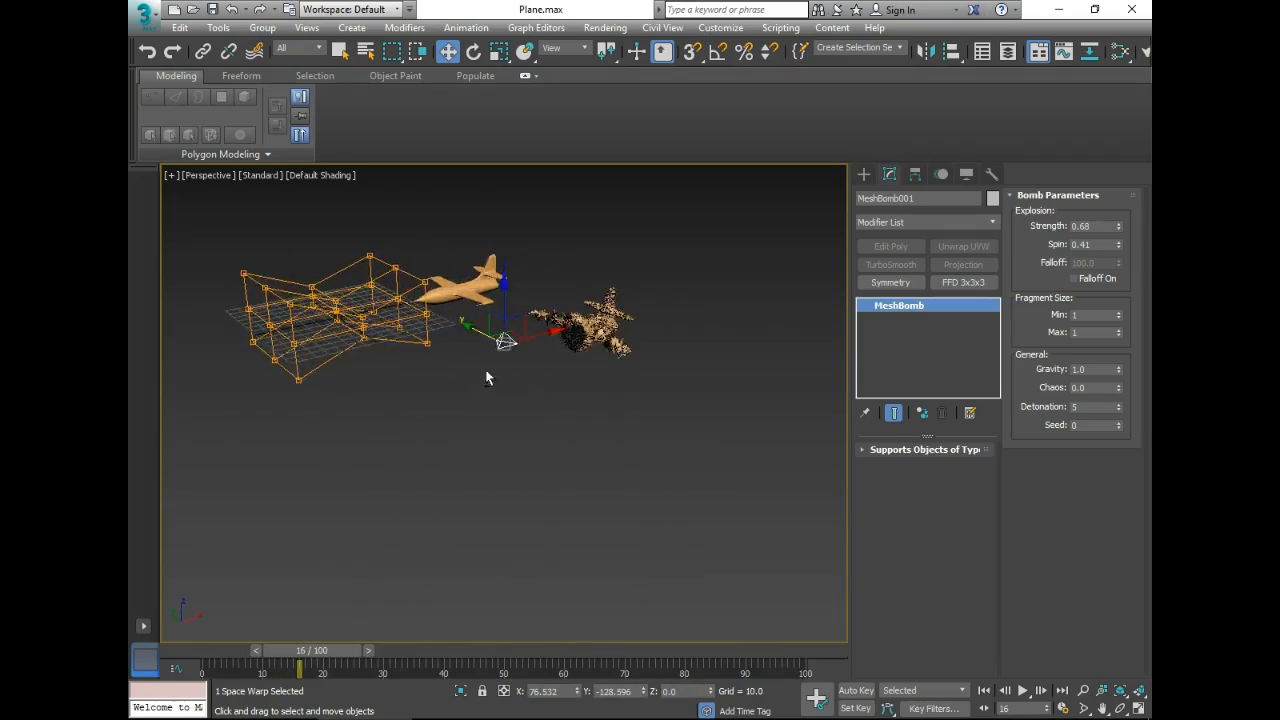
{"action": "scroll", "coordinate": [494, 408], "scroll_direction": "down", "scroll_amount": 6}
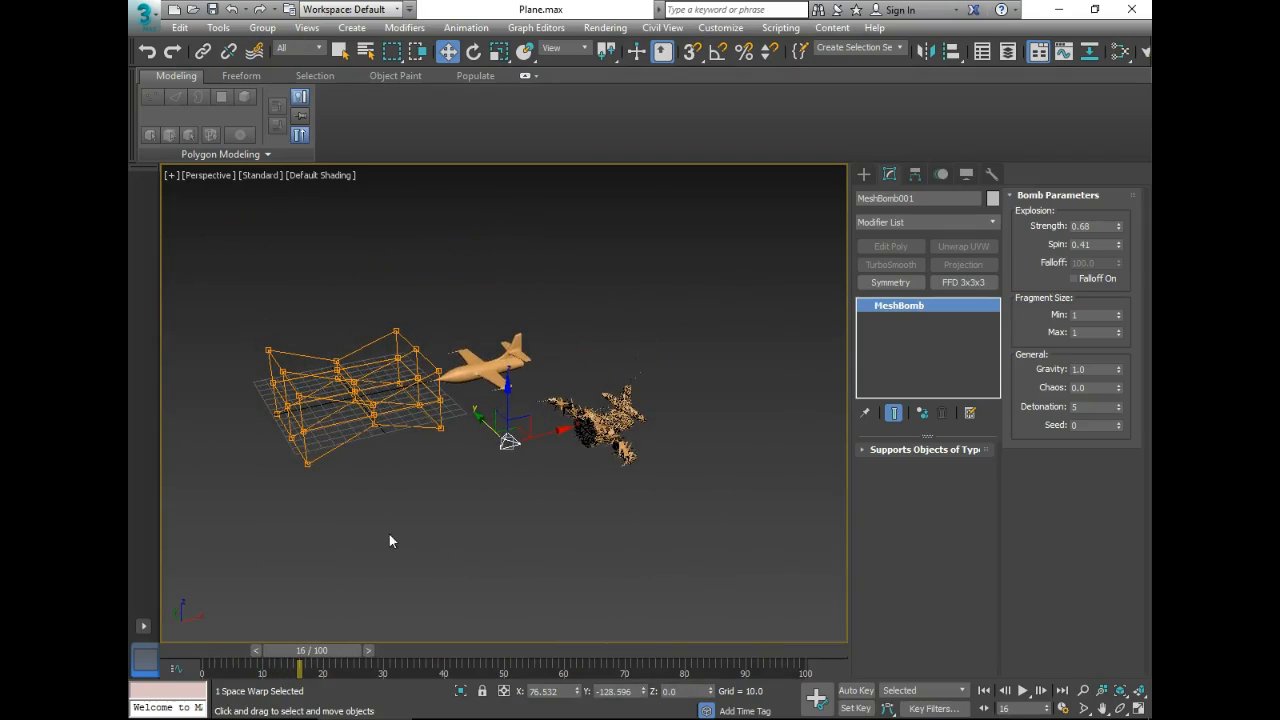